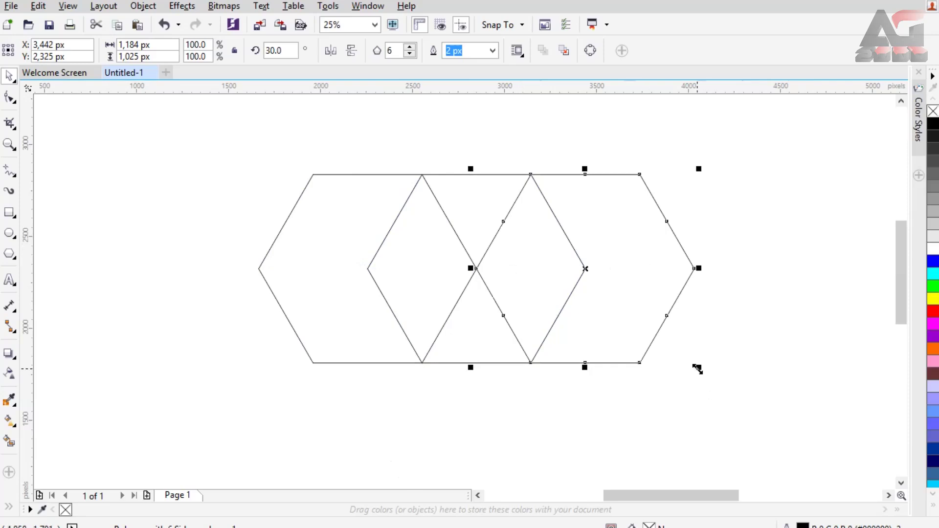
Enlarge the rightmost hexagon to about 1,376 × 1,192 px and centre it over the overlap of the other two hexagons.
left_click_drag(700, 369, 725, 384)
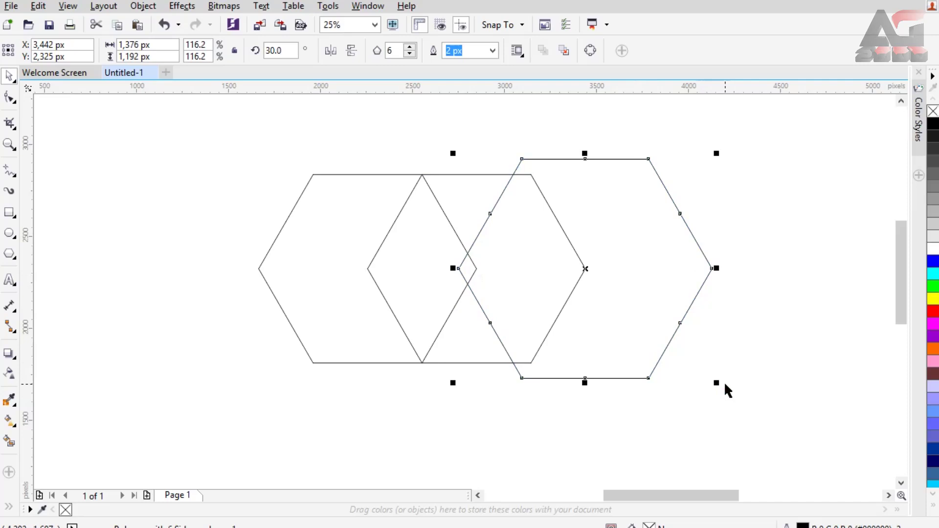
left_click_drag(669, 276, 509, 276)
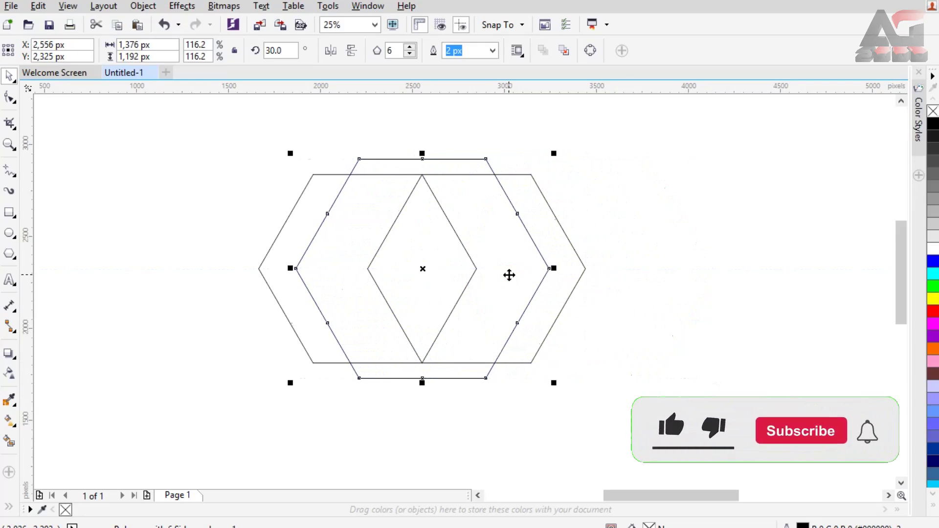
left_click(496, 242)
left_click(497, 242)
Round all corners of the enlarged hexagon with a 95 px Fillet.
left_click(367, 6)
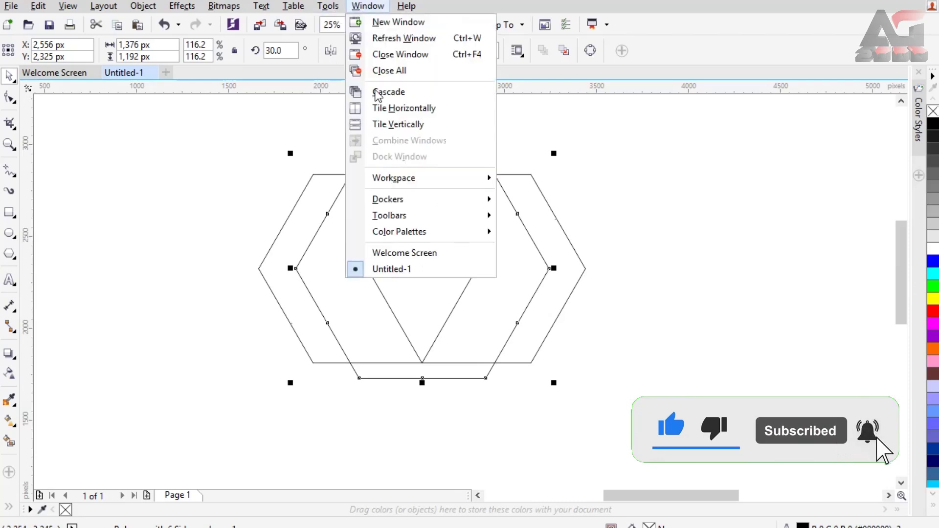
mouse_move(459, 199)
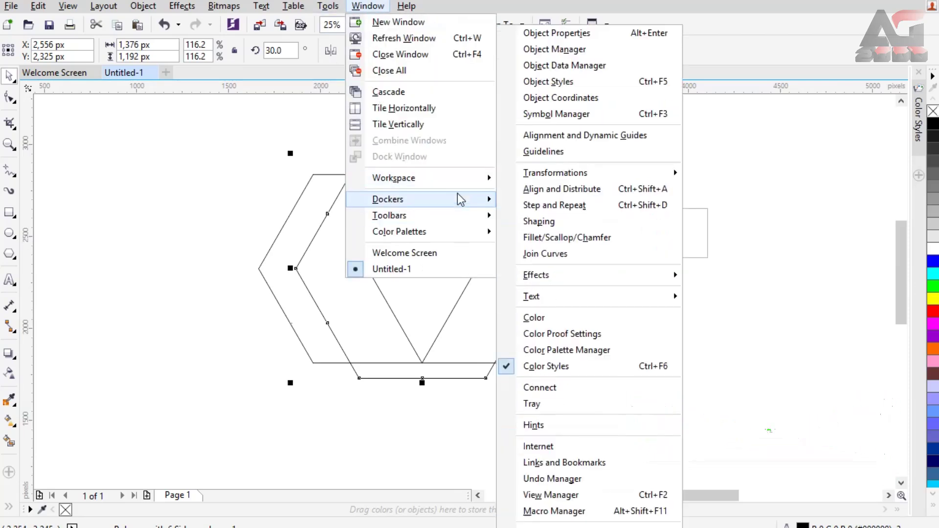
left_click(608, 238)
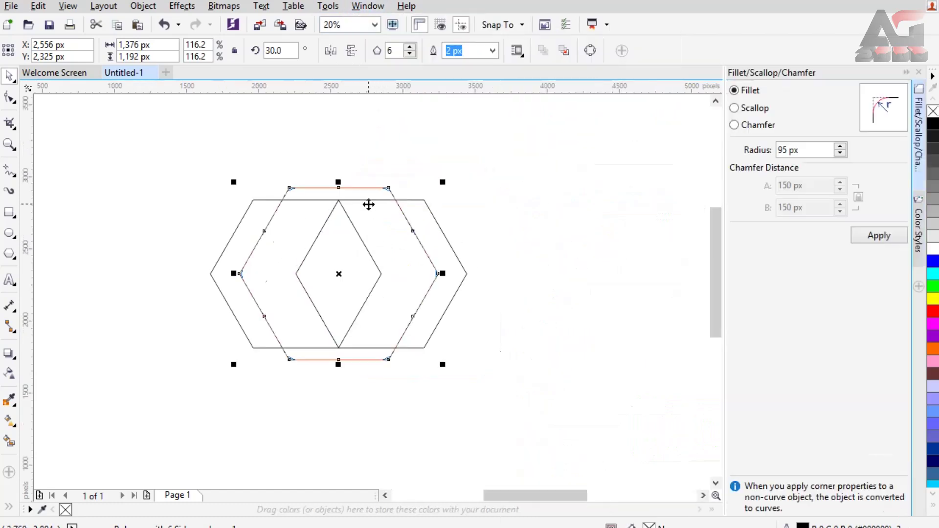
scroll(286, 191, "up", 3)
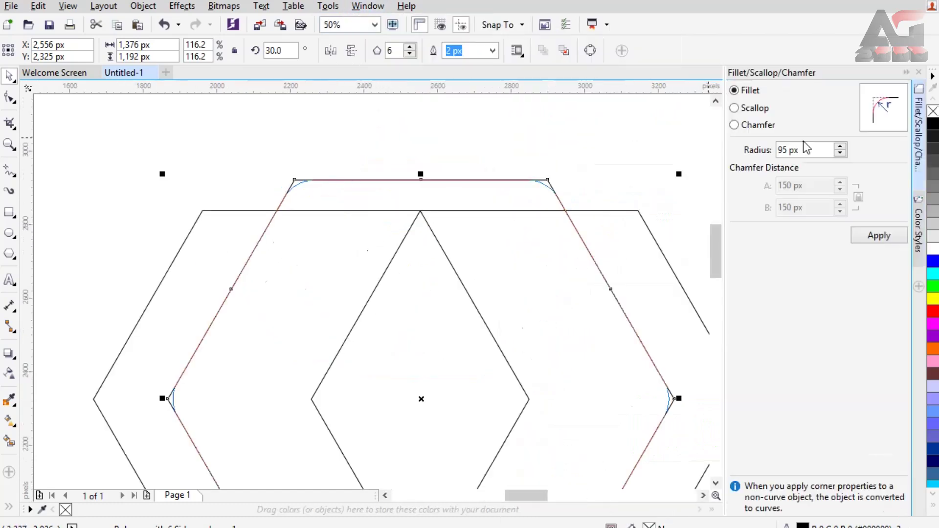
left_click_drag(840, 151, 840, 152)
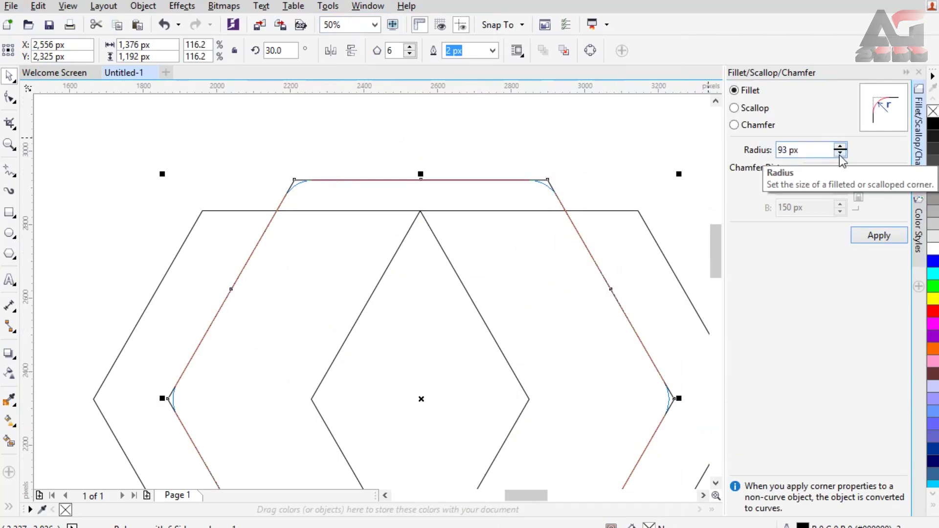
left_click(841, 153)
left_click(840, 147)
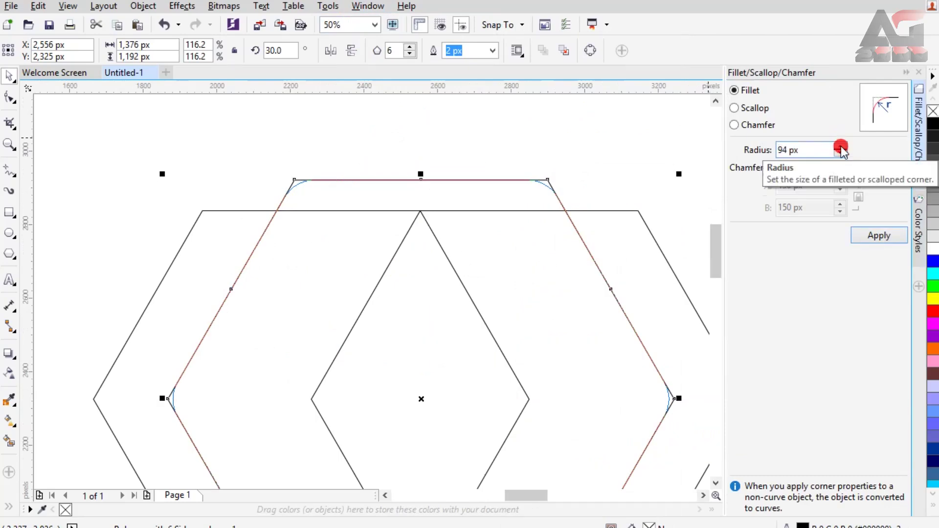
left_click(840, 146)
left_click(840, 146)
left_click(868, 236)
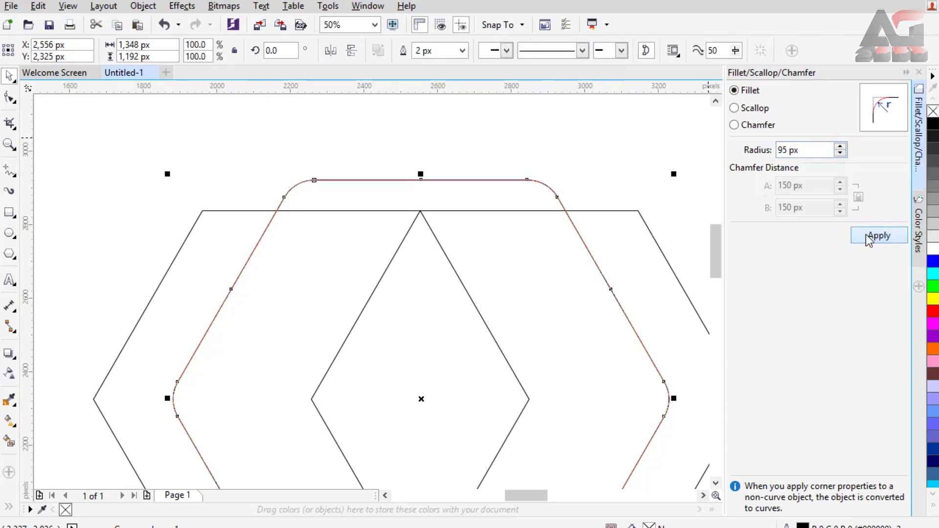
left_click(906, 73)
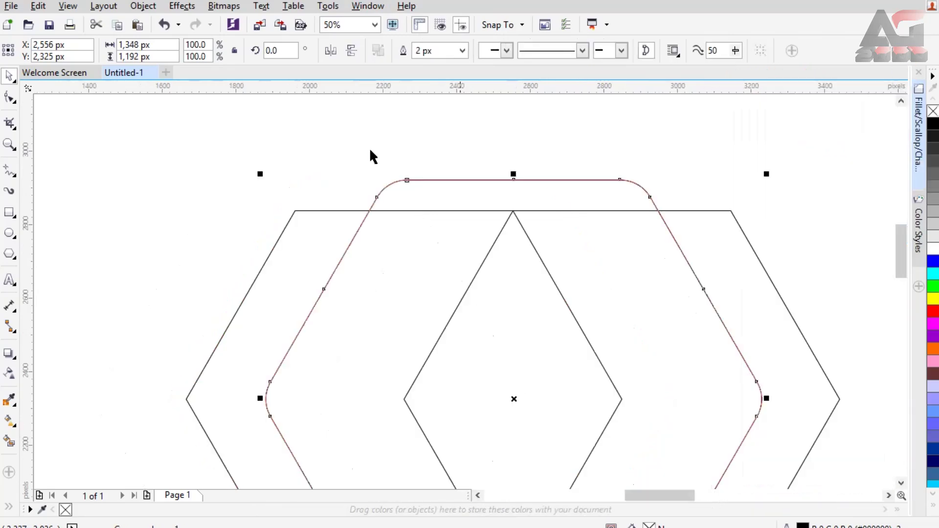
Duplicate the rounded hexagon and place the copy level with it, about 616 px to its right, so their rounded corners meet.
scroll(369, 152, "down", 1)
key("ctrl+d")
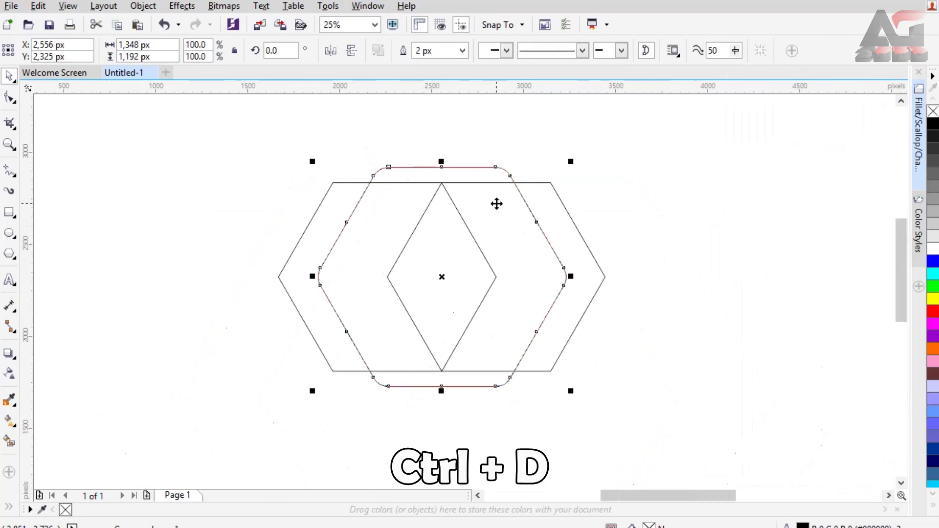
key("ctrl+d")
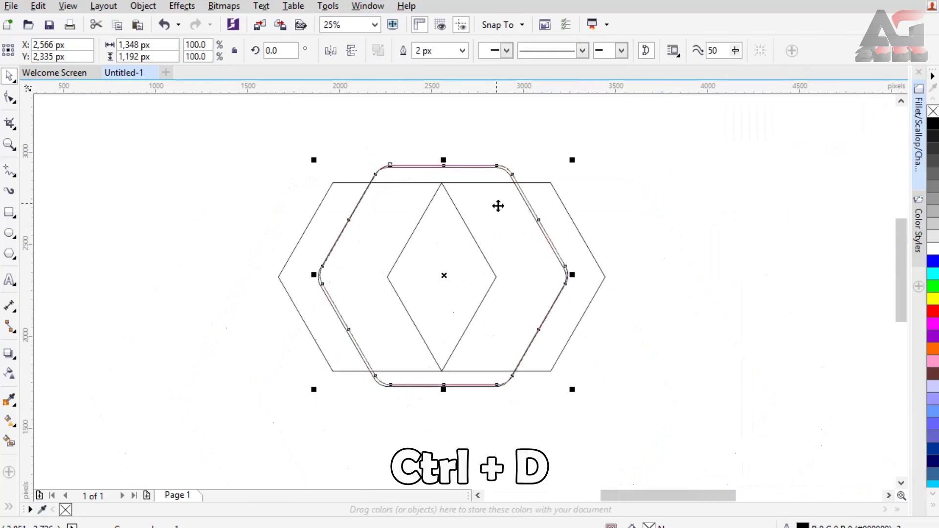
left_click_drag(498, 205, 607, 218)
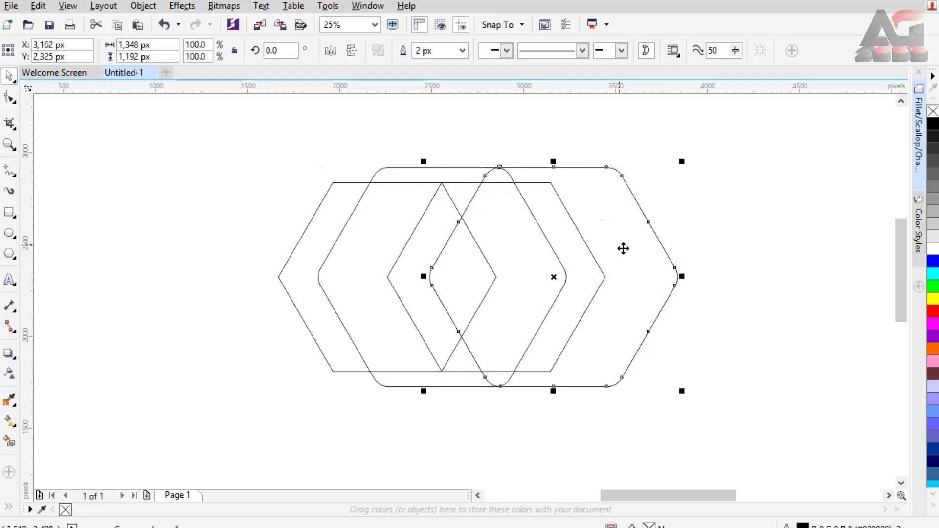
key("Right")
left_click(526, 143)
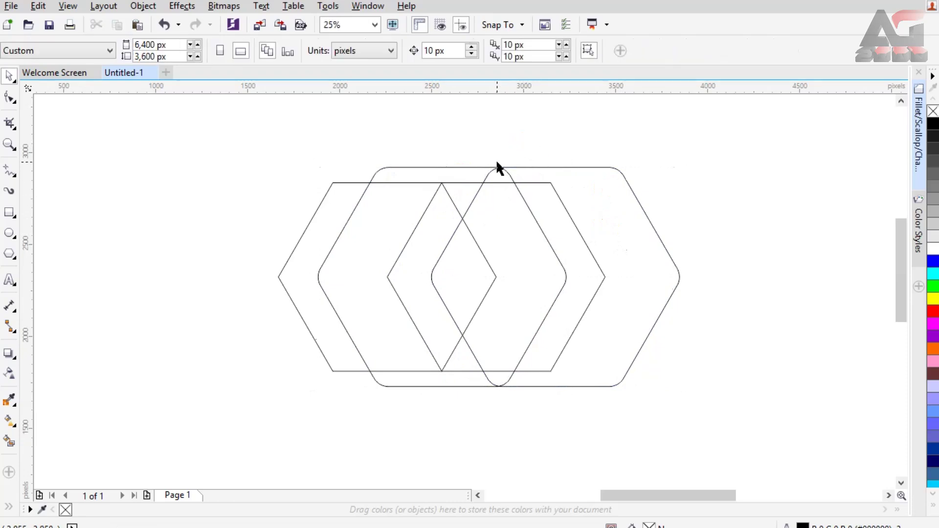
Duplicate the right-hand rounded hexagon and place the copy level with it, further right at about X 3,334 px.
scroll(496, 160, "up", 1)
scroll(509, 193, "up", 1)
left_click(375, 25)
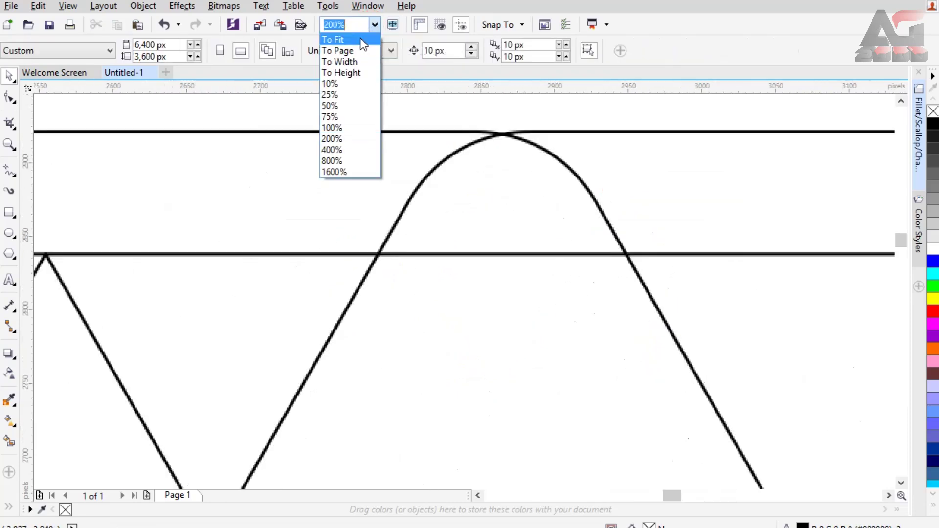
left_click(360, 35)
scroll(487, 264, "down", 1)
left_click_drag(894, 292, 897, 285)
left_click(648, 284)
key("ctrl+d")
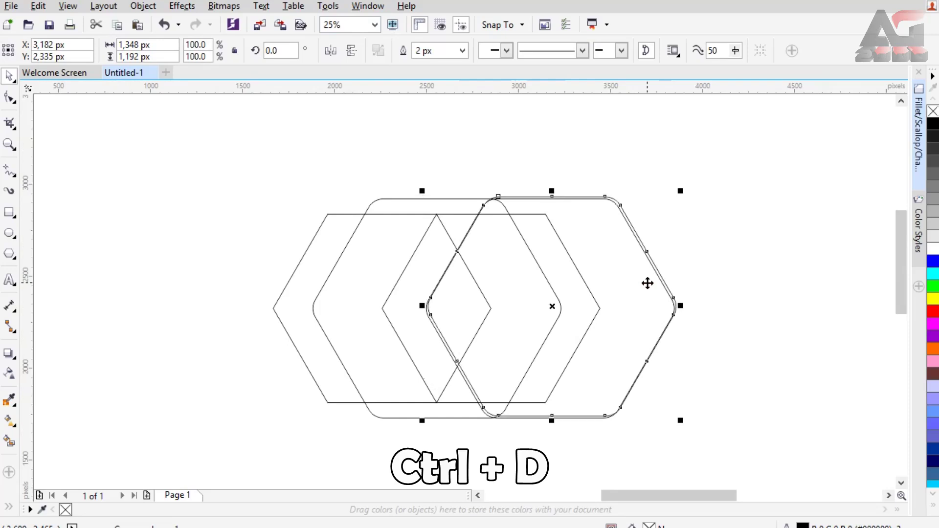
left_click_drag(632, 290, 697, 311)
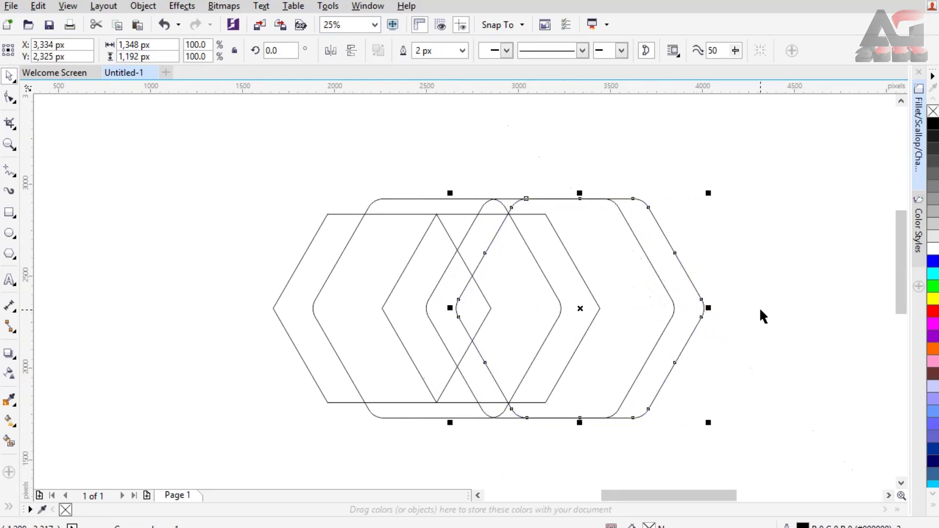
left_click(777, 274)
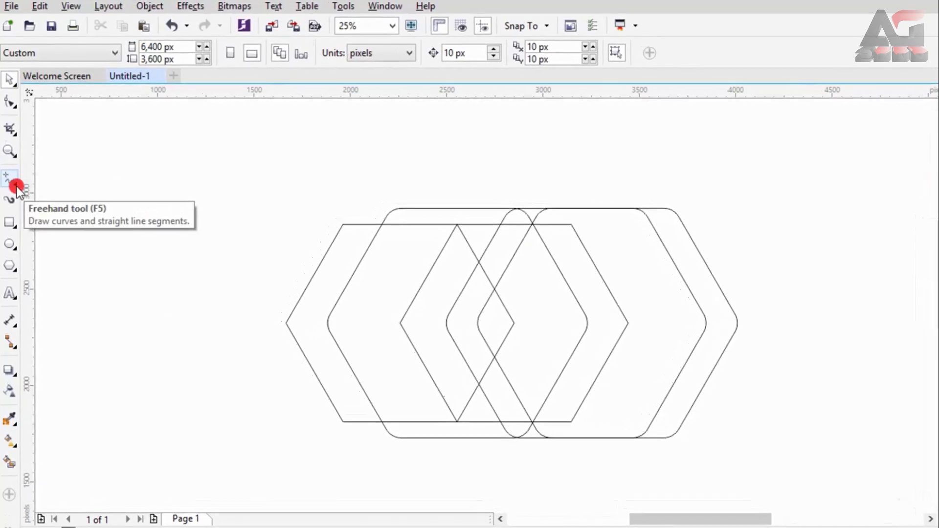
Draw a horizontal Pen line about 2,741 px long from the leftmost hexagon vertex through the centre and past all the shapes.
left_click(17, 185)
left_click(107, 238)
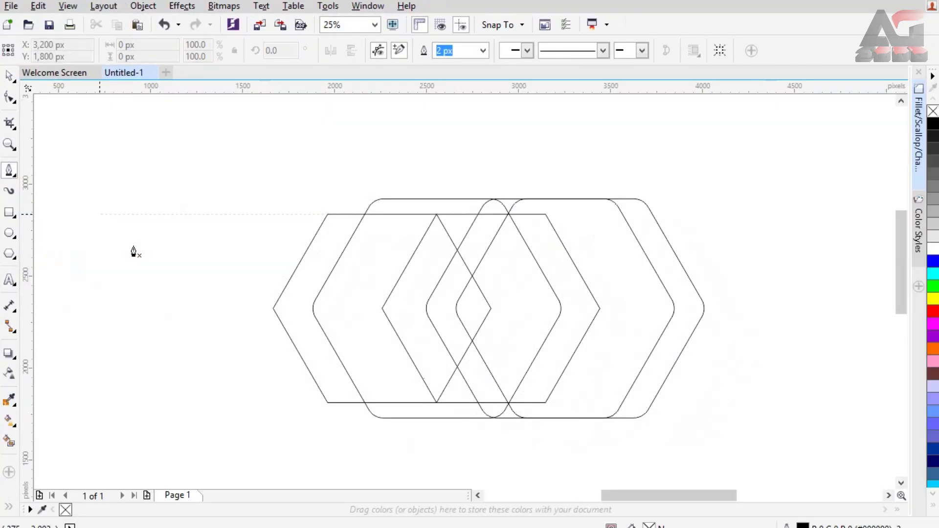
left_click(273, 308)
left_click(600, 308)
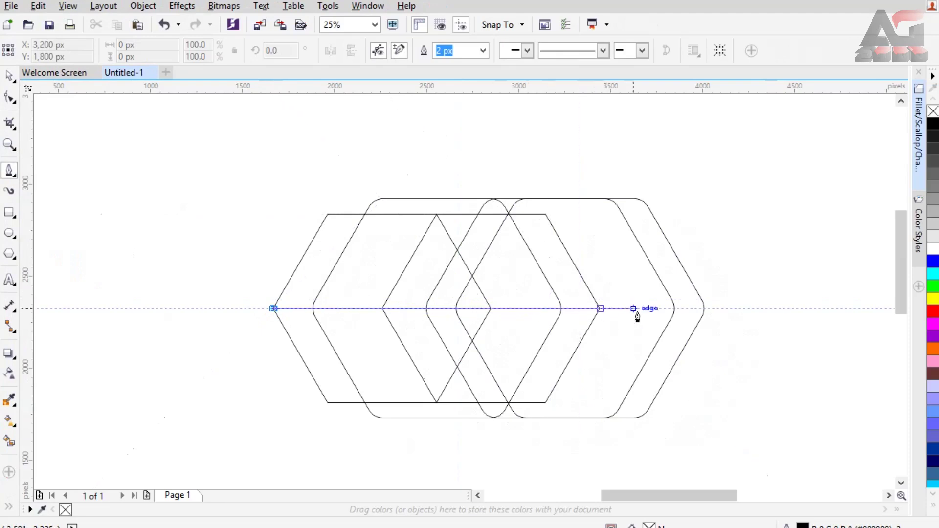
double_click(777, 308)
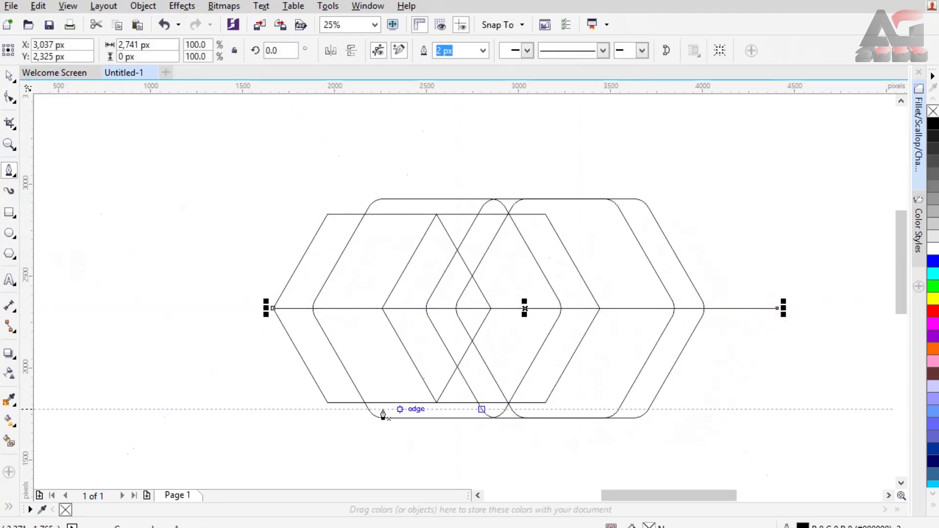
Draw a horizontal Pen line about 2,221 px long from the leftmost hexagon's lower-left vertex along the sharp hexagons' bottom edge.
left_click(328, 402)
left_click(545, 402)
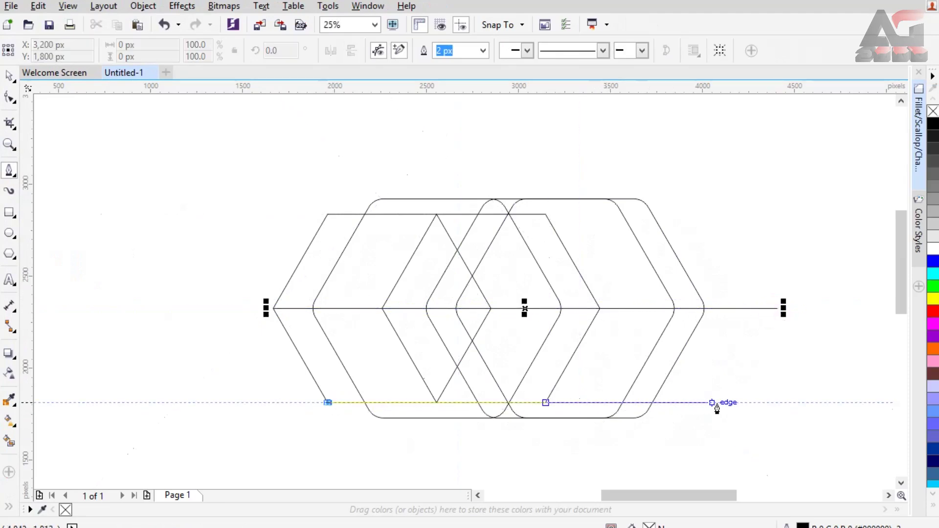
double_click(736, 402)
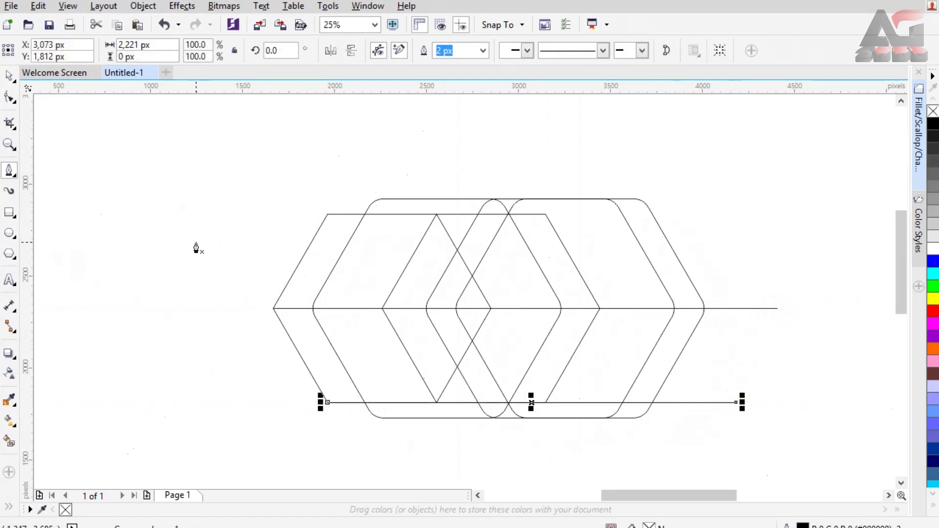
left_click(9, 77)
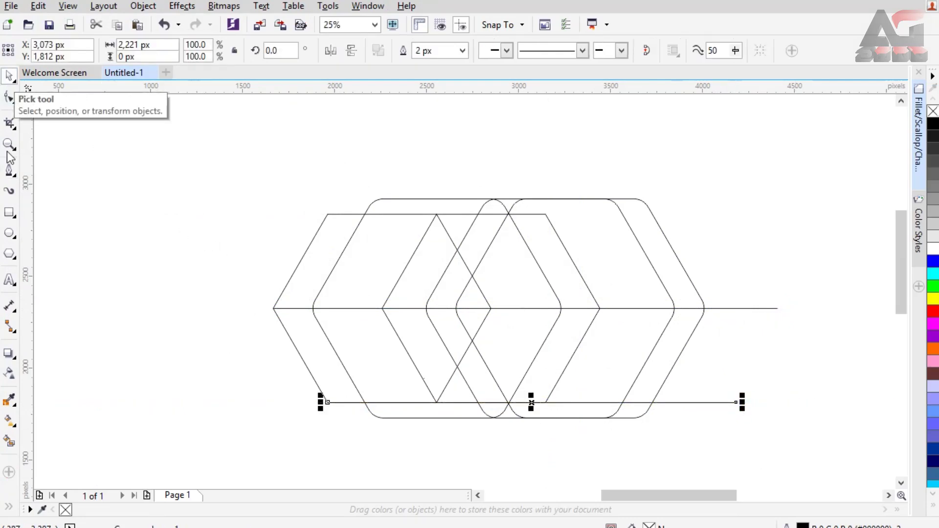
Draw a rectangle about 778 × 760 px down from the centre line, spanning the right corners of the first and last rounded hexagons.
left_click(9, 216)
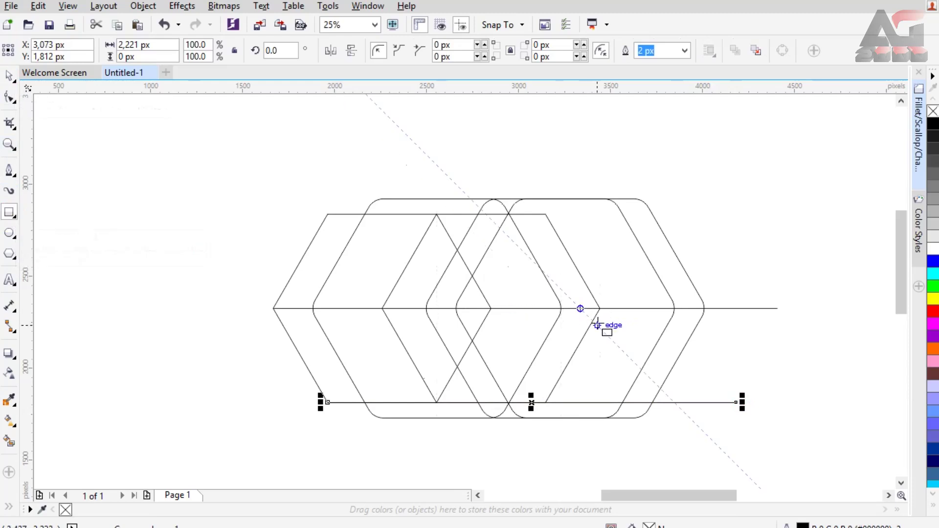
left_click_drag(561, 308, 704, 448)
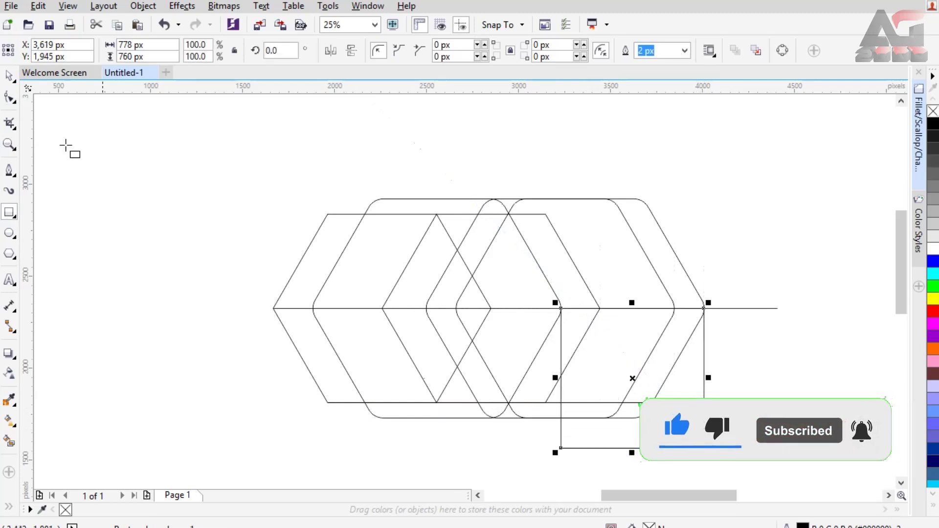
left_click(9, 76)
Round the rectangle's two lower corners fully to 380 px so that they form a semicircle.
left_click(10, 97)
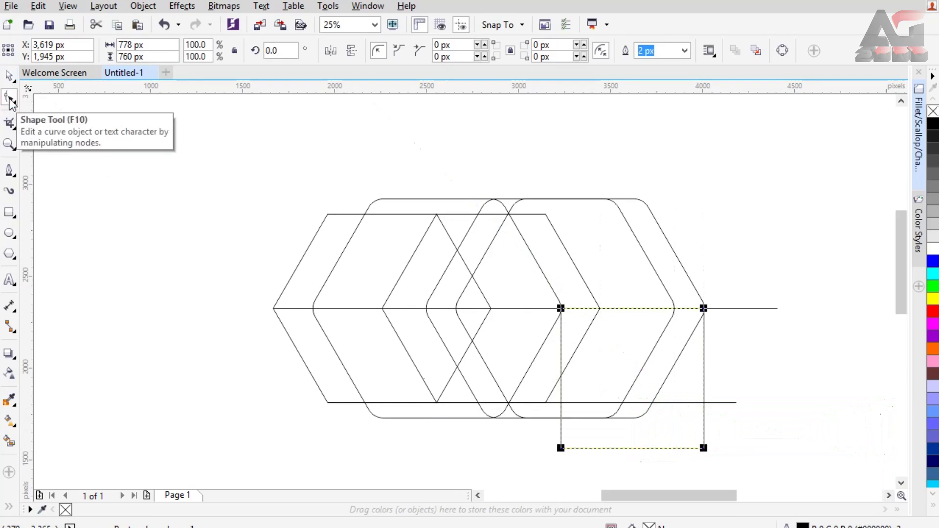
left_click(561, 448)
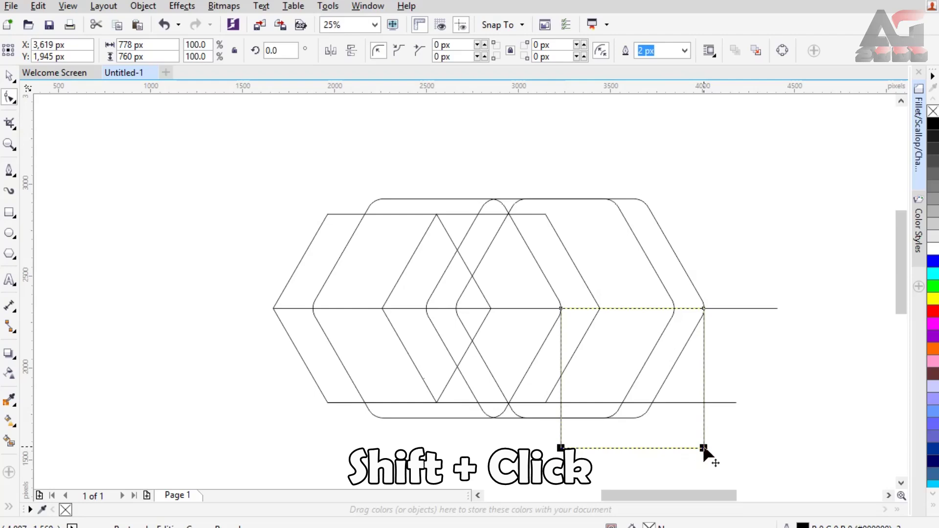
left_click_drag(707, 404, 714, 338)
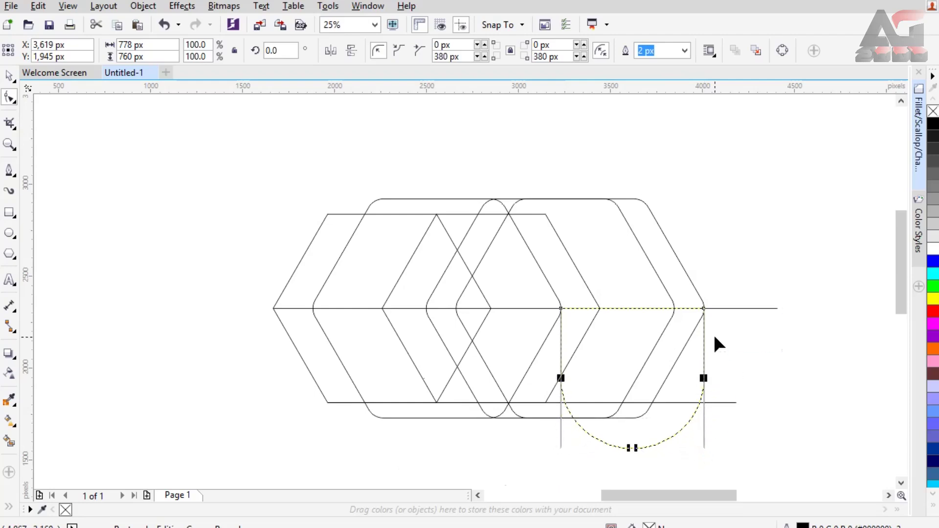
Stretch the round-bottomed rectangle downward to a height of about 976 px.
left_click(9, 75)
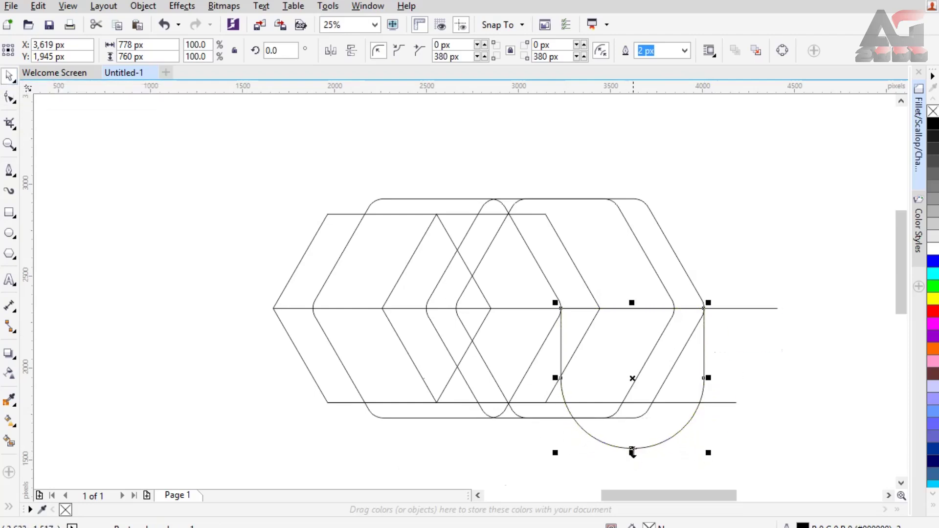
mouse_move(632, 450)
left_mouse_down()
mouse_move(630, 491)
mouse_move(634, 437)
left_mouse_up()
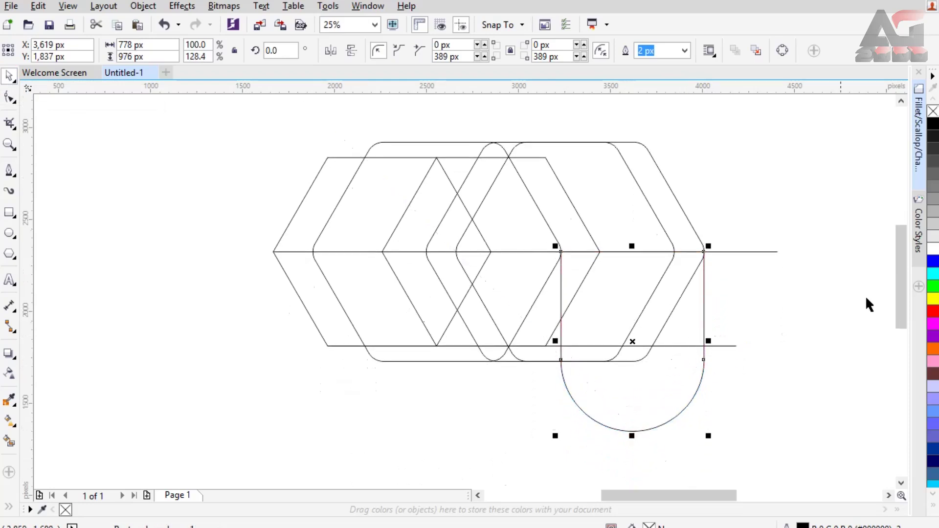
left_click(242, 192)
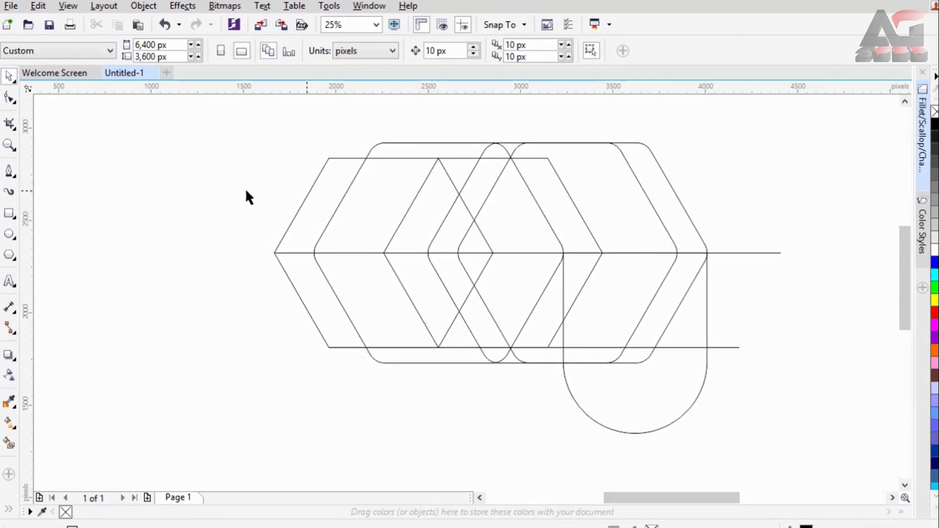
Remove the rounded hexagon and centre line segments inside the central diamond with Virtual Segment Delete.
left_click(16, 132)
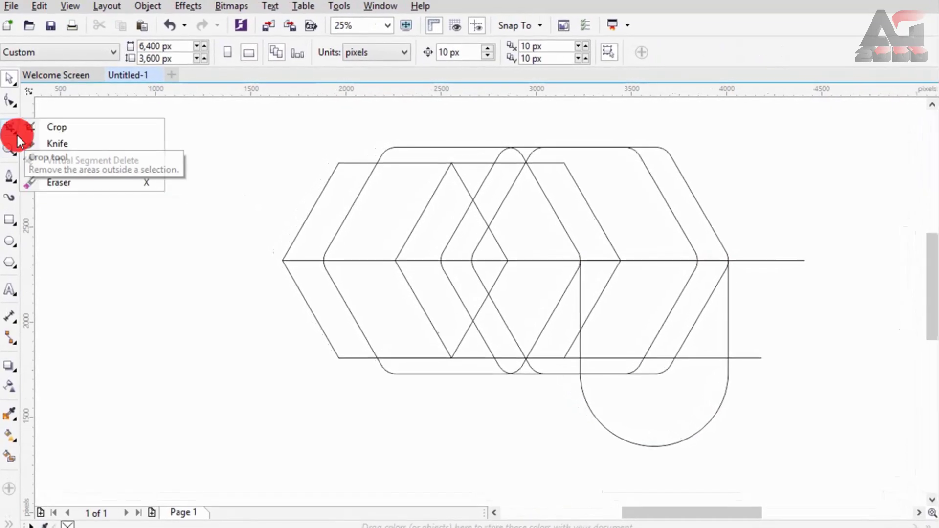
left_click(119, 163)
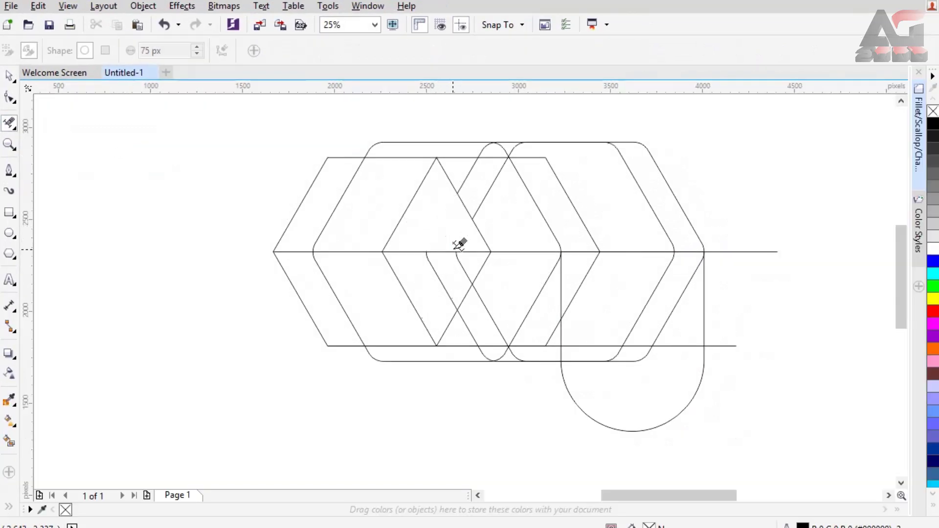
left_click(427, 257)
left_click(458, 255)
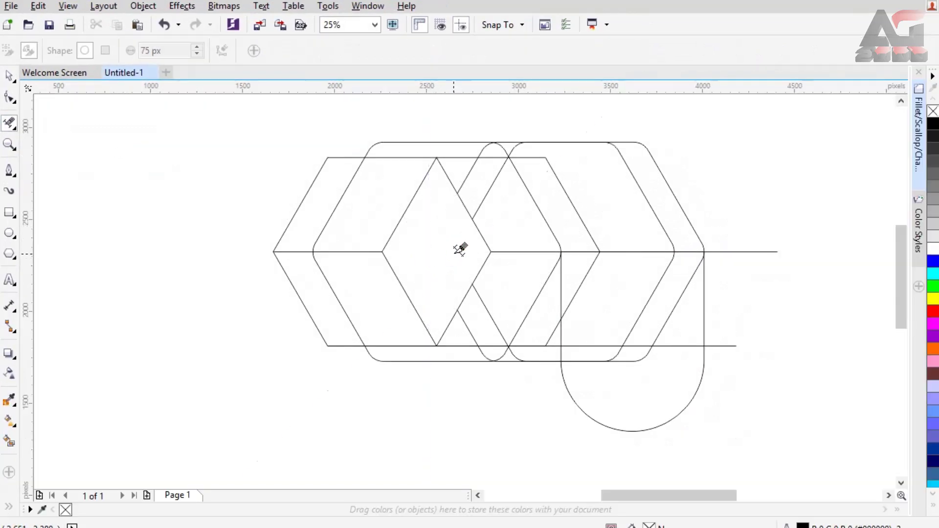
Delete the overlapping hexagon and line segments inside the upper cube face, the upper band and the U-shape with Virtual Segment Delete.
left_click(504, 189)
left_click(541, 162)
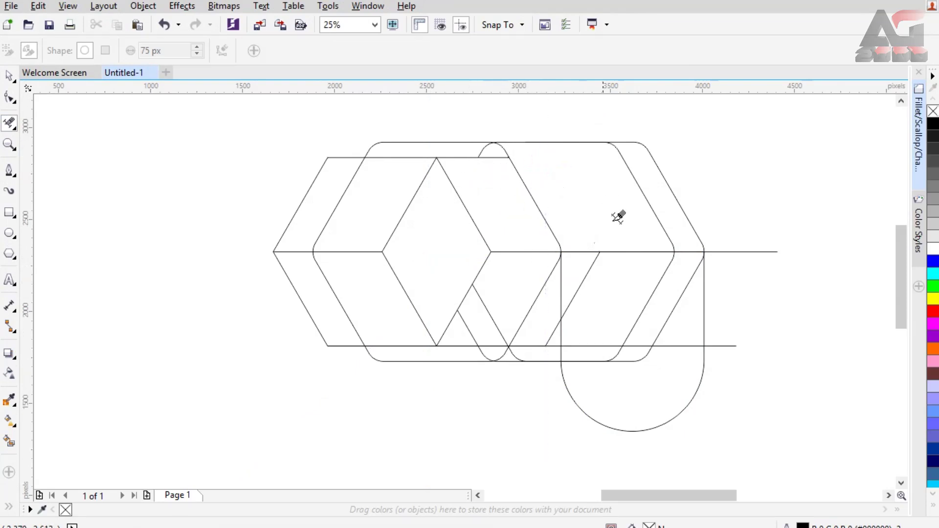
left_click(647, 204)
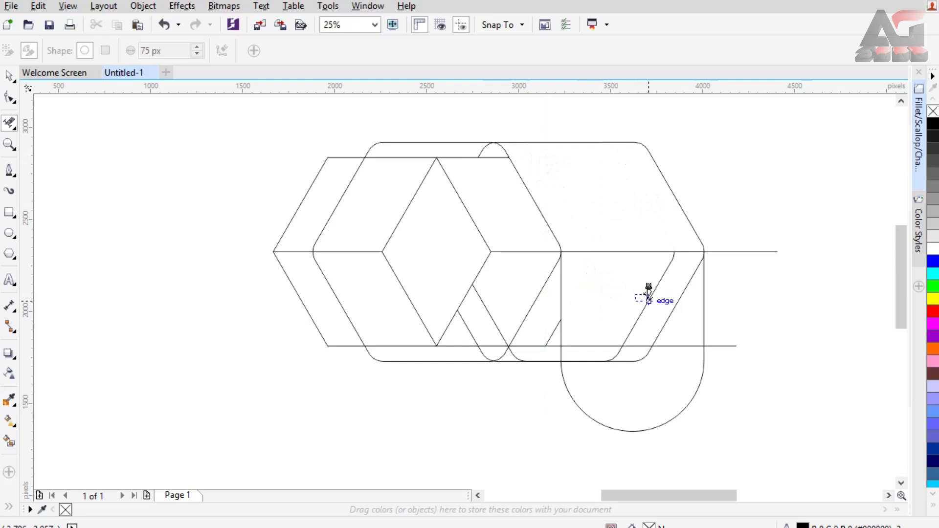
left_click_drag(649, 300, 677, 320)
left_click_drag(611, 341, 618, 362)
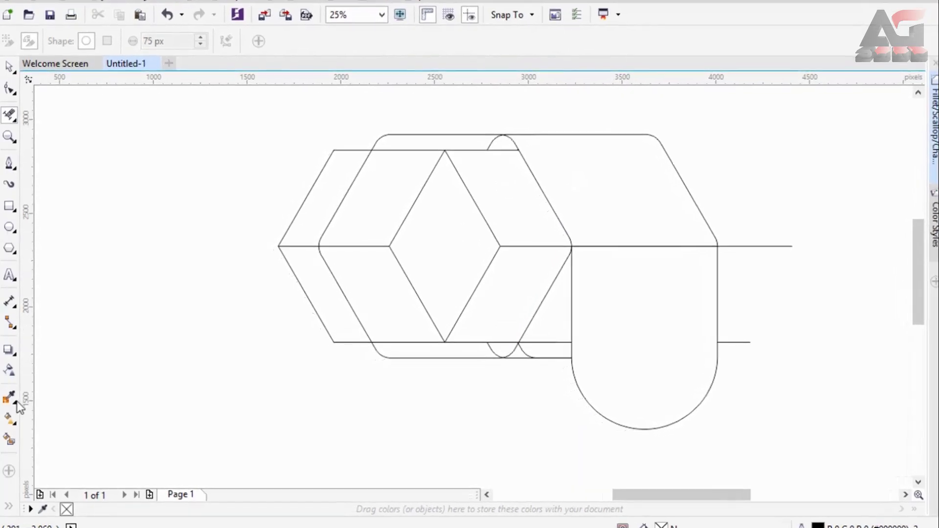
Smart Fill the diamond, both adjoining cube faces, the small triangle, upper band, U-shape and small top arc in light violet with 2 px outlines.
left_click(11, 439)
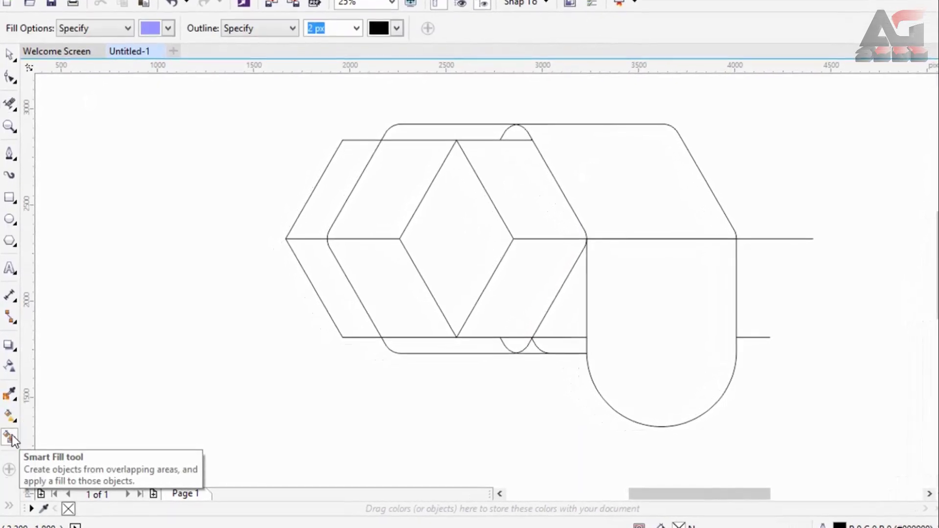
left_click(495, 234)
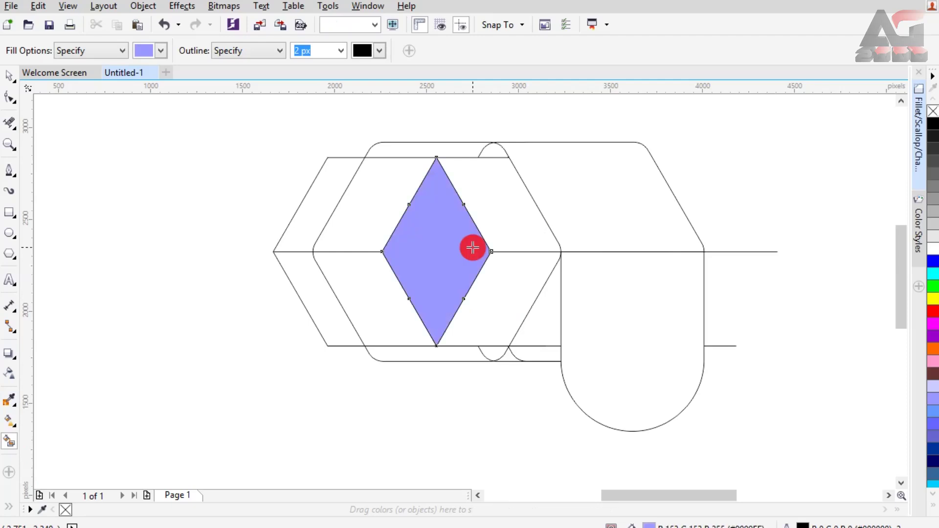
left_click(495, 200)
left_click(509, 281)
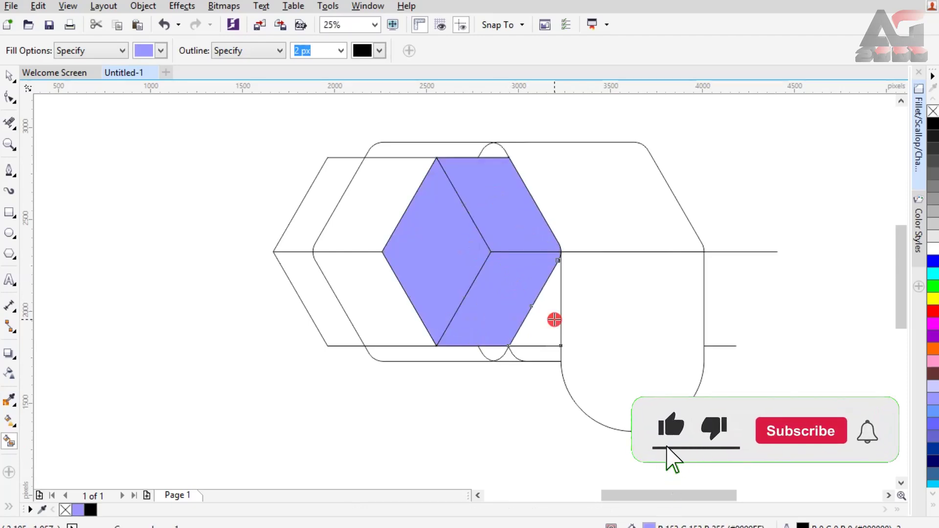
left_click(554, 319)
left_click(584, 195)
left_click(600, 324)
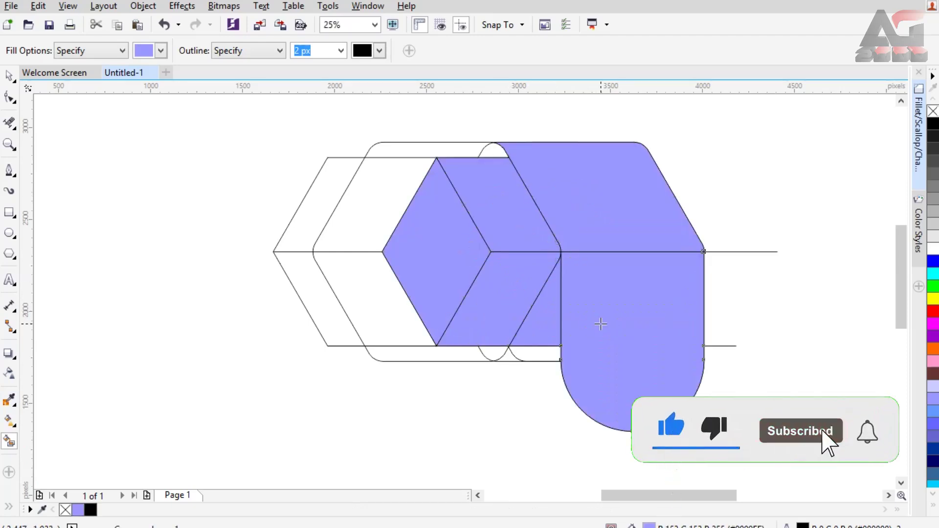
left_click(492, 151)
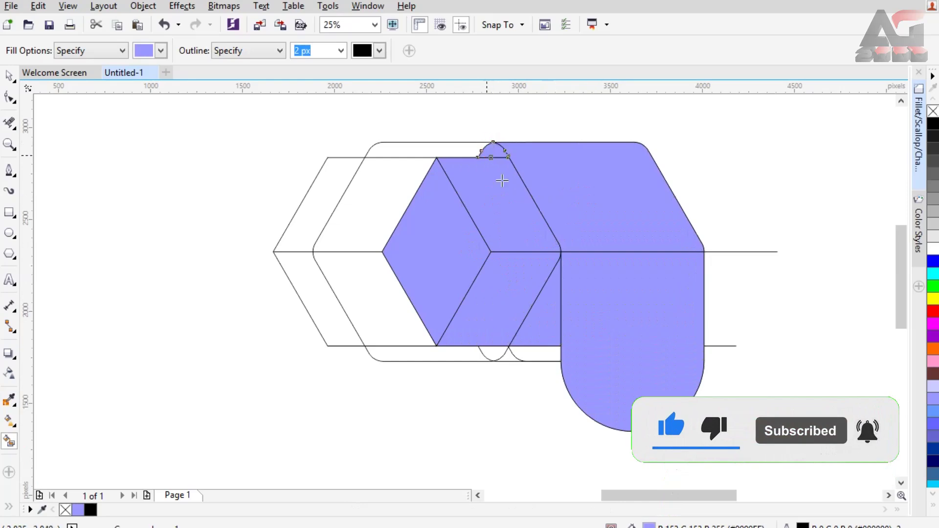
Select all the filled shapes together and move them clear of the construction lines.
left_click(8, 77)
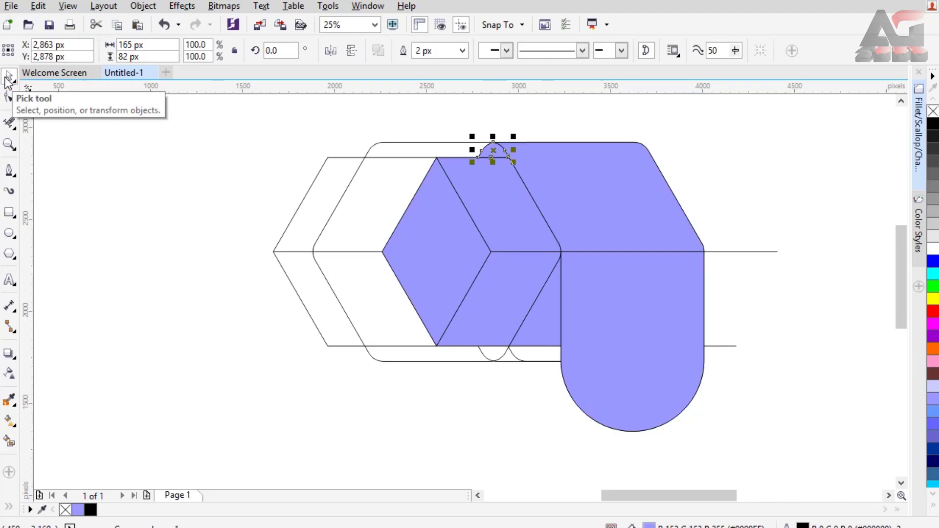
left_click(564, 182, "shift")
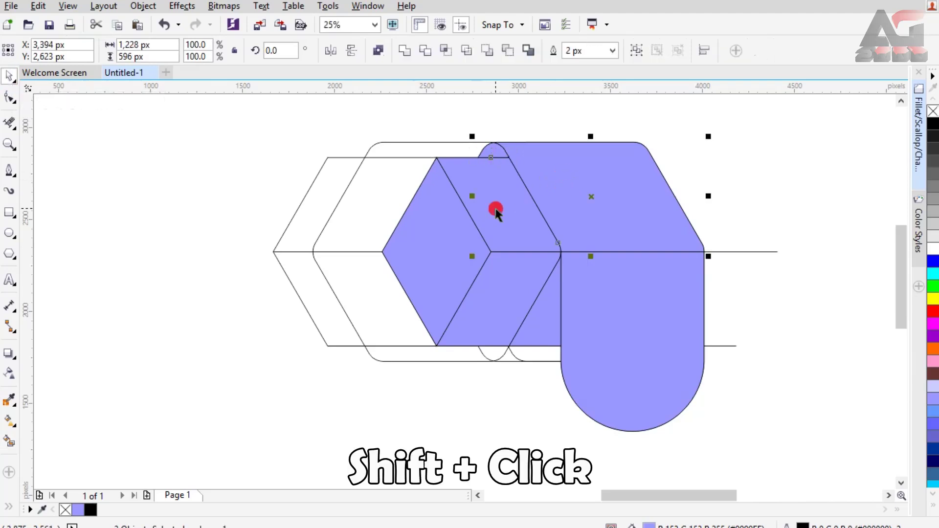
left_click(492, 206, "shift")
left_click(491, 300, "shift")
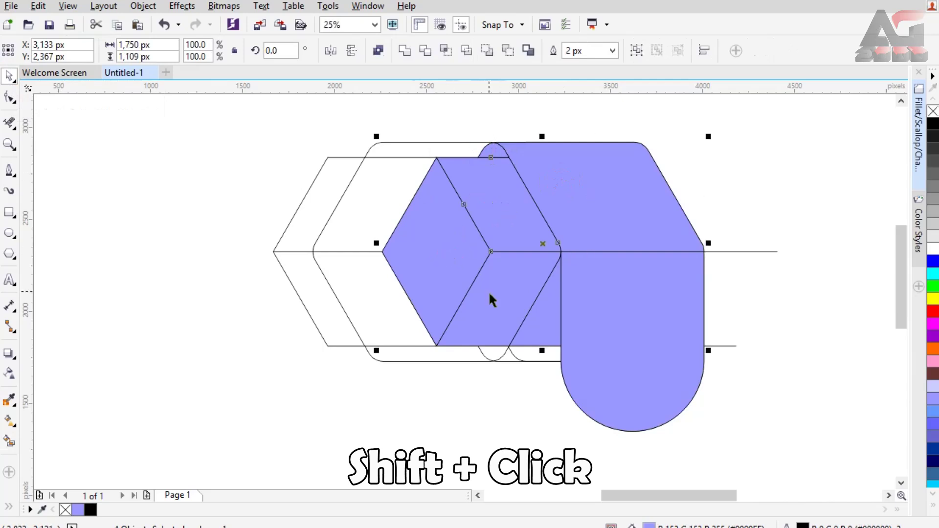
left_click(603, 316, "shift")
left_click_drag(486, 295, 220, 305)
Delete the remaining hexagon, line and rectangle construction outlines.
scroll(607, 277, "down", 2)
left_click_drag(719, 176, 466, 370)
key("Delete")
Scale all the filled logo shapes to about 65.4% and move them to the upper right of the page.
left_click_drag(289, 178, 520, 381)
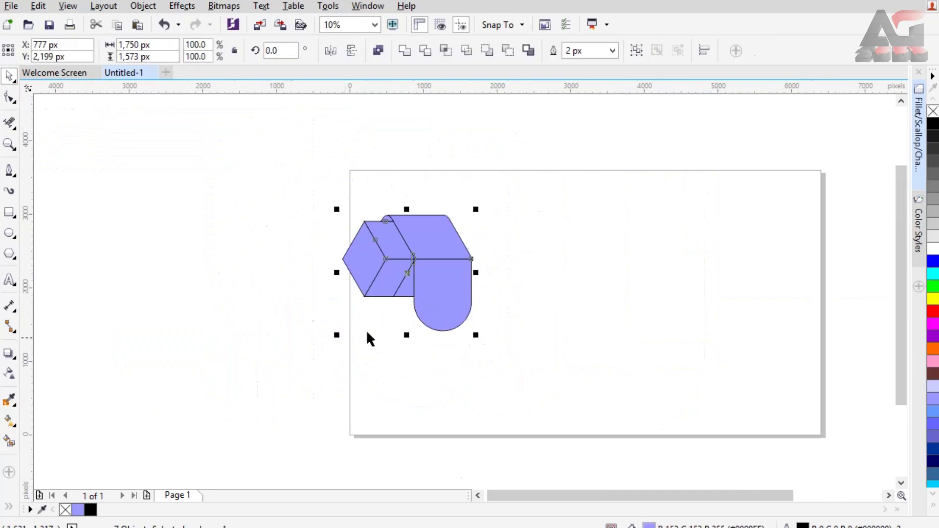
left_click_drag(336, 336, 383, 297)
left_click_drag(440, 238, 605, 184)
Fill the cube's diamond face with 20% Black and its upper face with the lighter grey #E6E6E6.
scroll(681, 226, "up", 2)
left_click(694, 477)
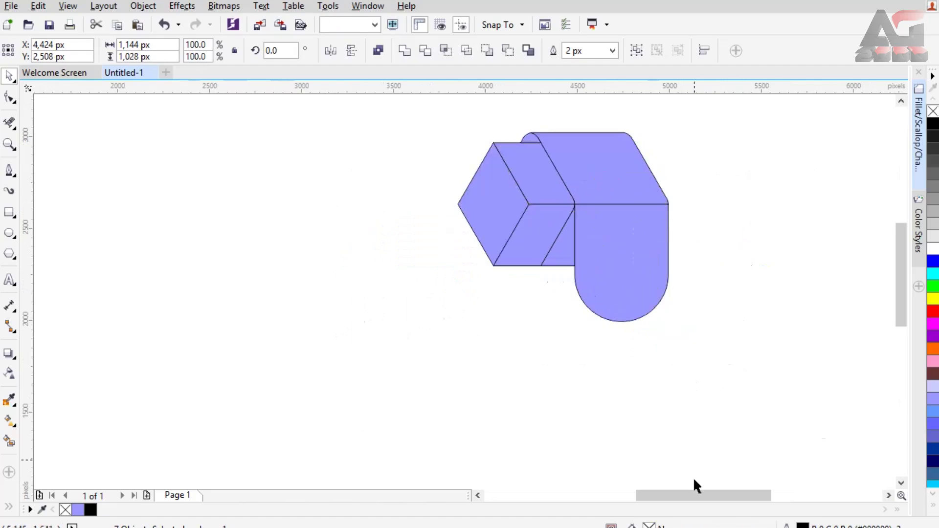
left_click_drag(690, 493, 697, 493)
left_click(449, 191)
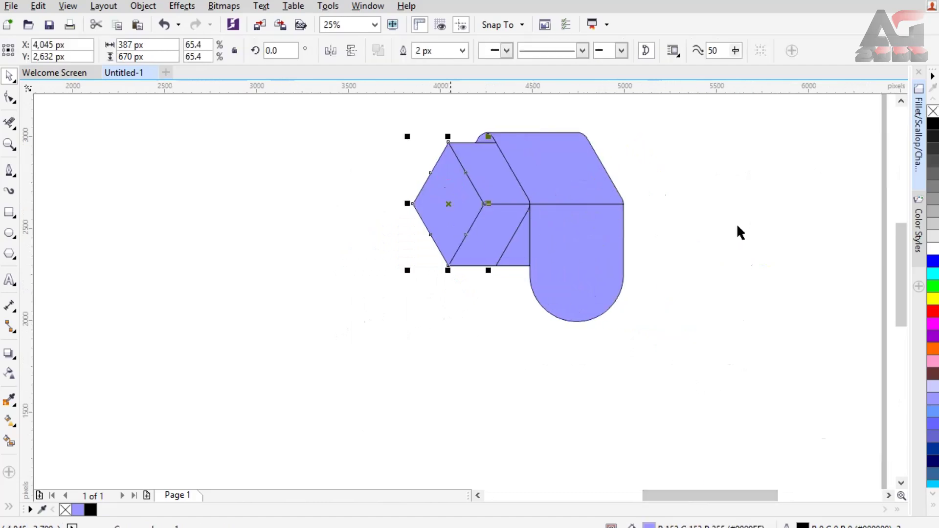
left_click(932, 225)
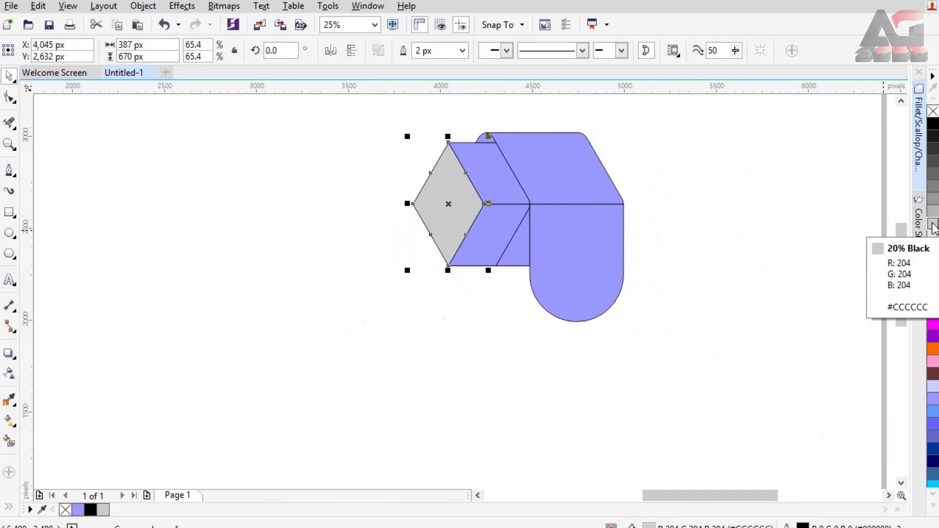
left_click(498, 181)
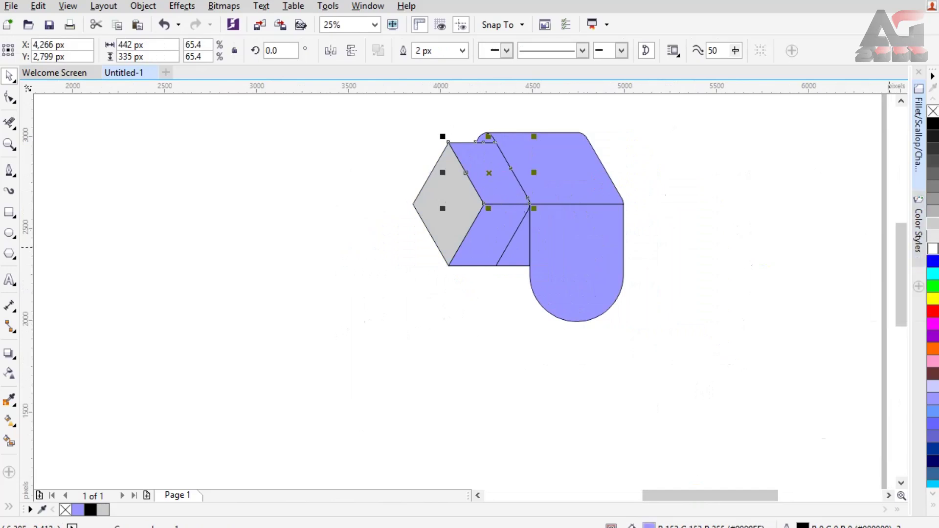
left_click(933, 237)
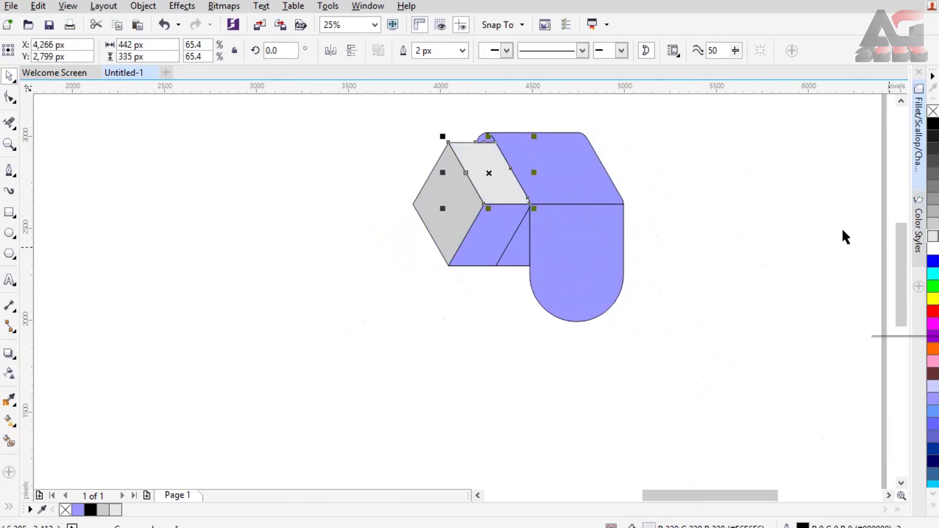
Fill the cube's lower face with grey #B2B2B2 and the small shadow triangle beside it with darker grey #999999.
left_click(495, 222)
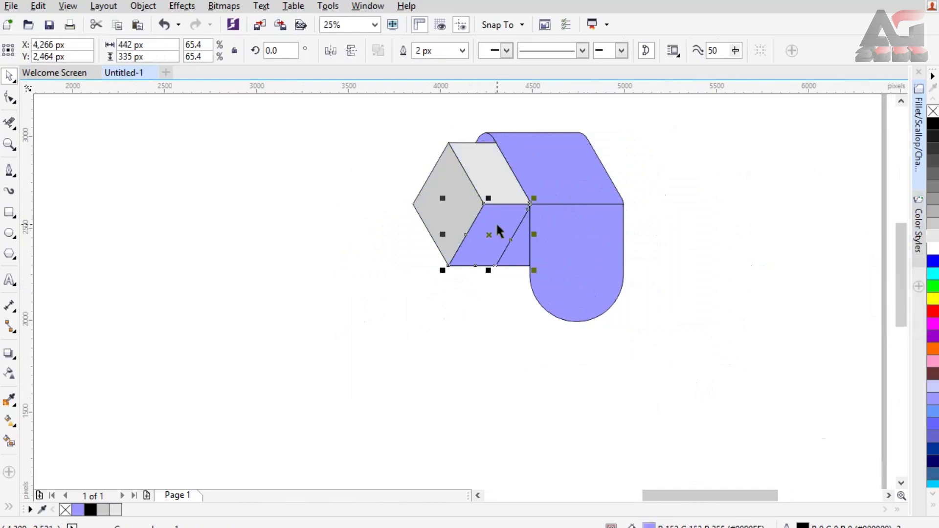
left_click(932, 219)
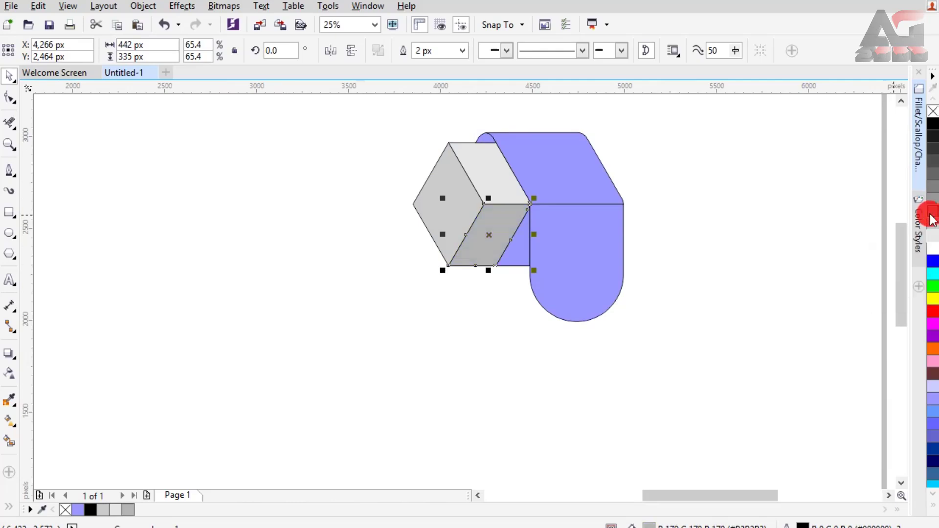
left_click(523, 241)
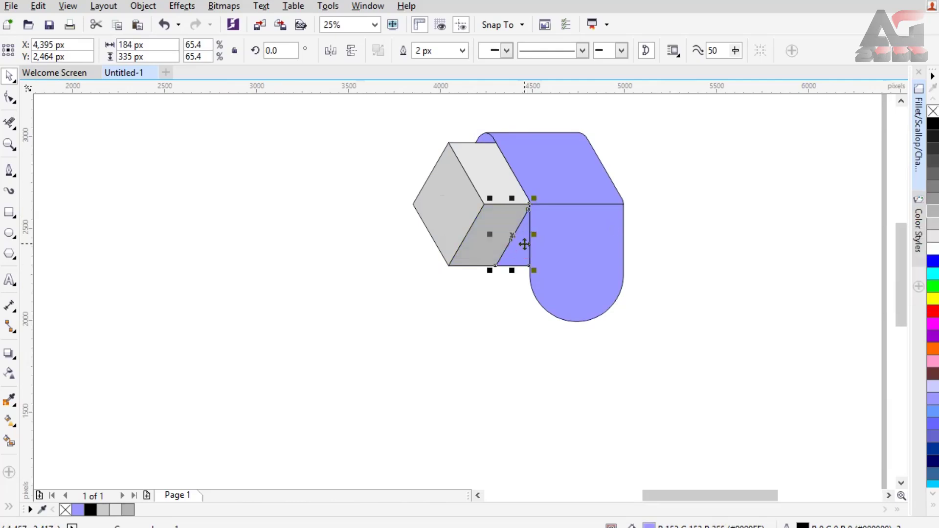
left_click(931, 202)
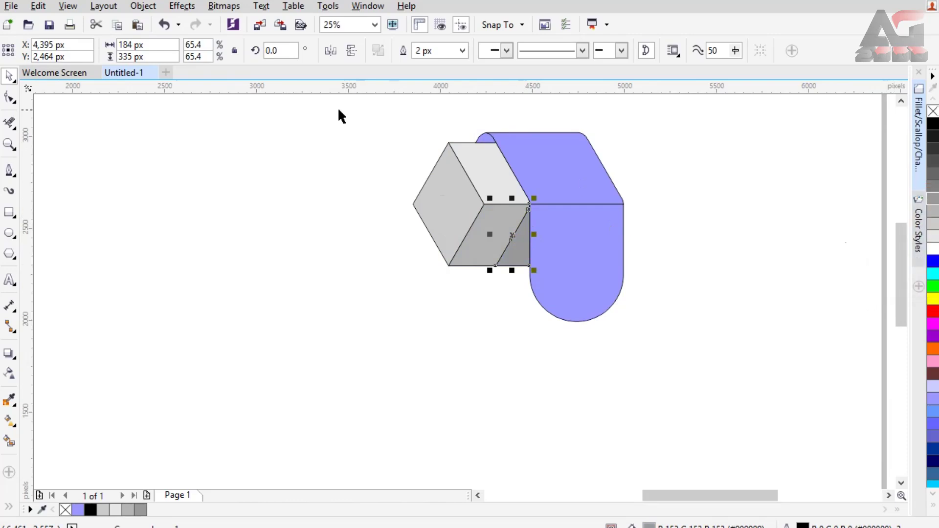
Remove the outline from all the logo shapes.
left_click_drag(377, 112, 668, 338)
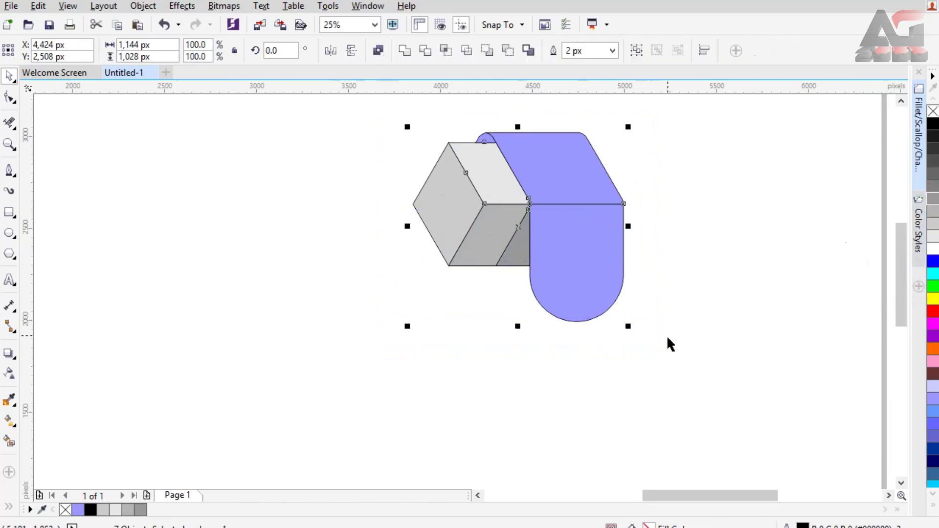
right_click(931, 118)
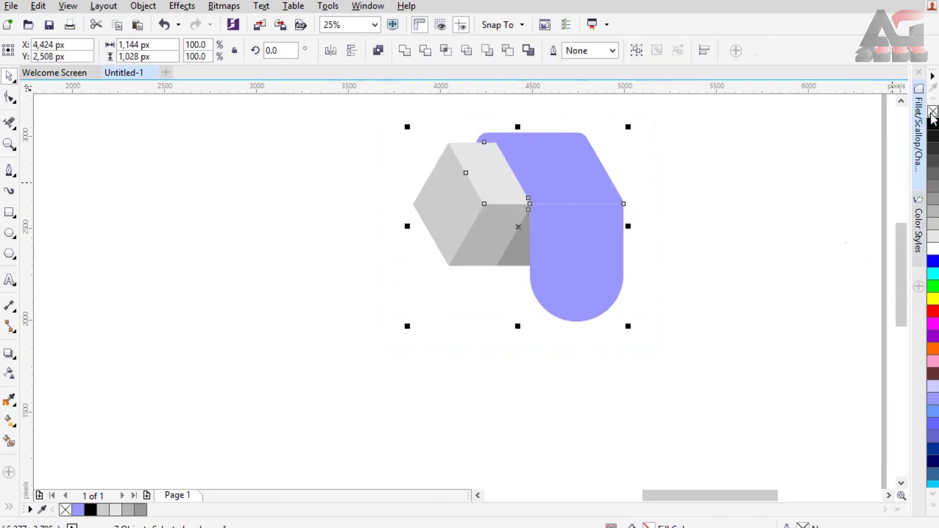
left_click(356, 307)
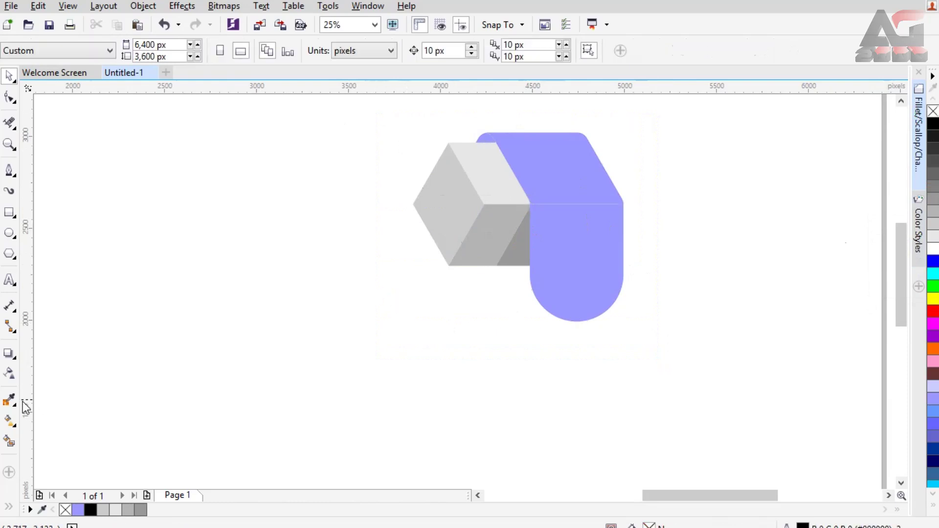
Apply a downward linear gradient to the slanted upper band, starting in black just above its top edge.
left_click(8, 421)
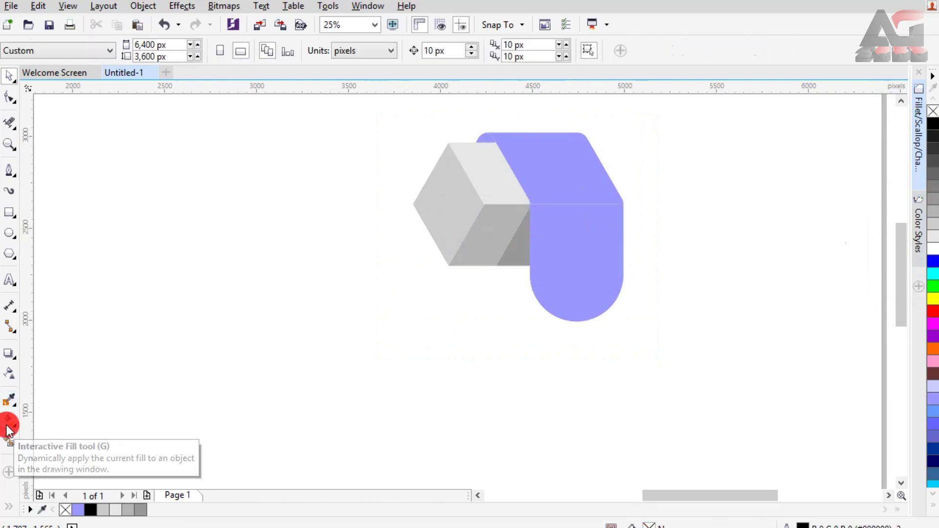
left_click(538, 132)
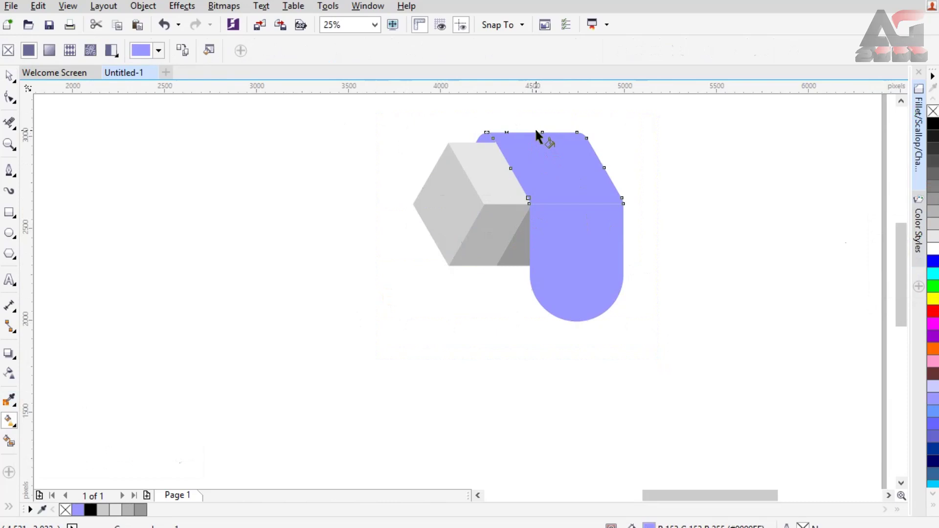
left_click_drag(535, 131, 535, 202)
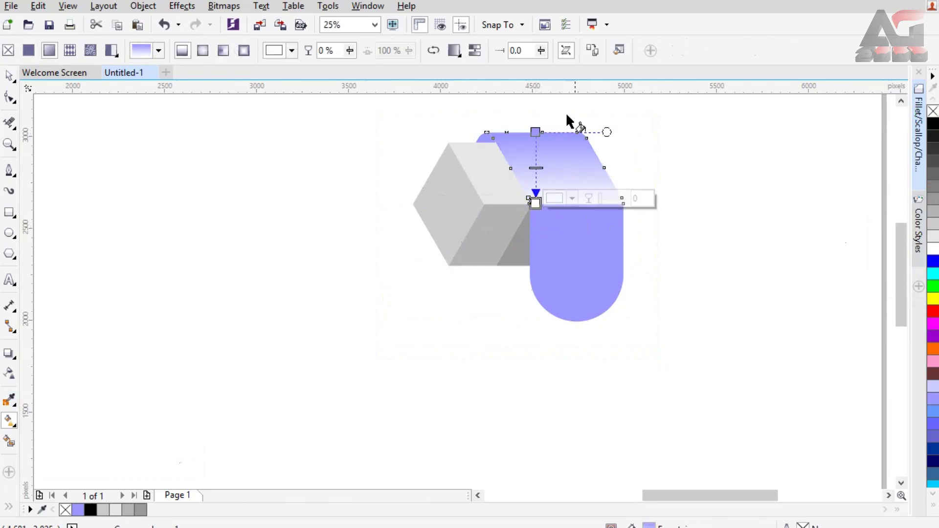
scroll(565, 110, "up", 1)
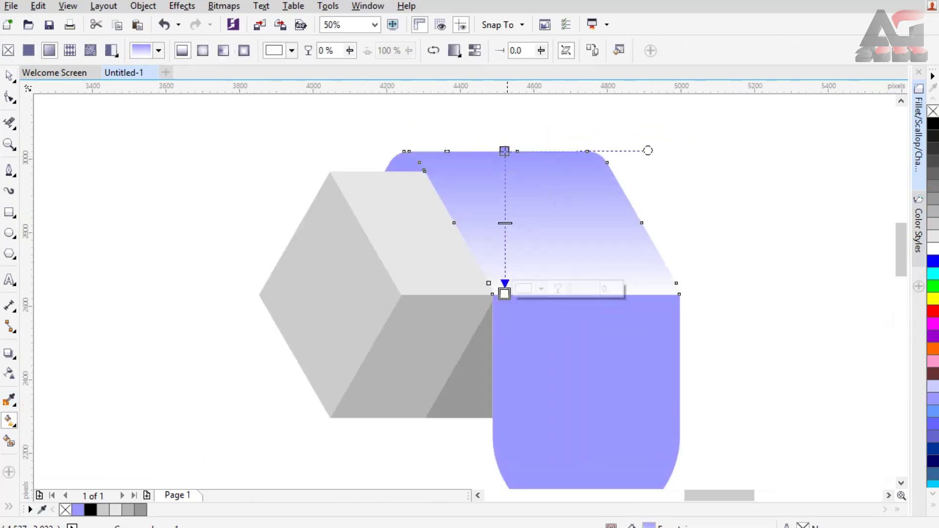
left_click_drag(504, 150, 506, 143)
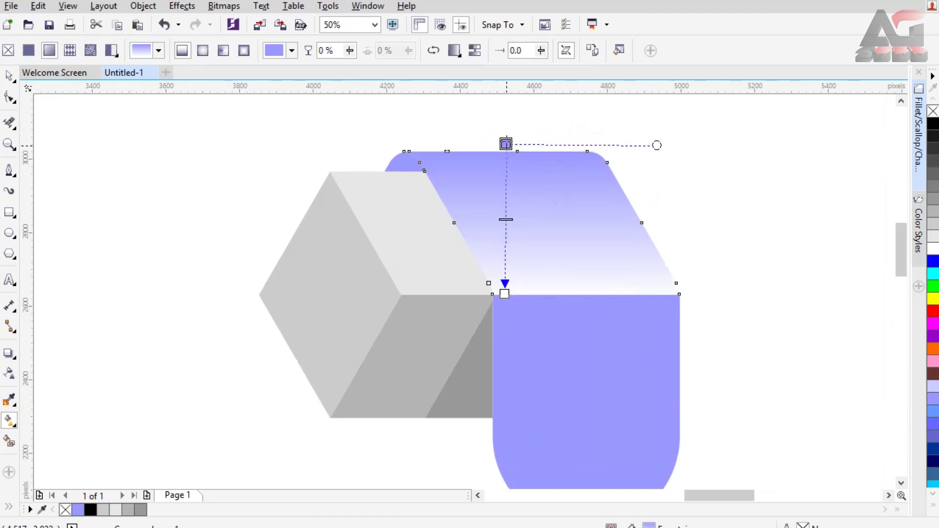
left_click(932, 126)
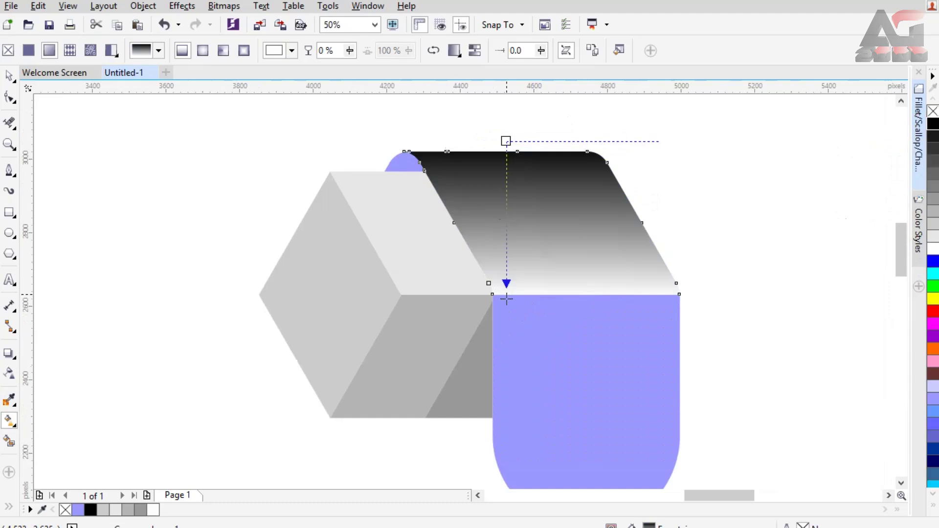
End the band's gradient in red just below its lower edge and add a red colour stop at 18%.
left_click_drag(505, 293, 506, 302)
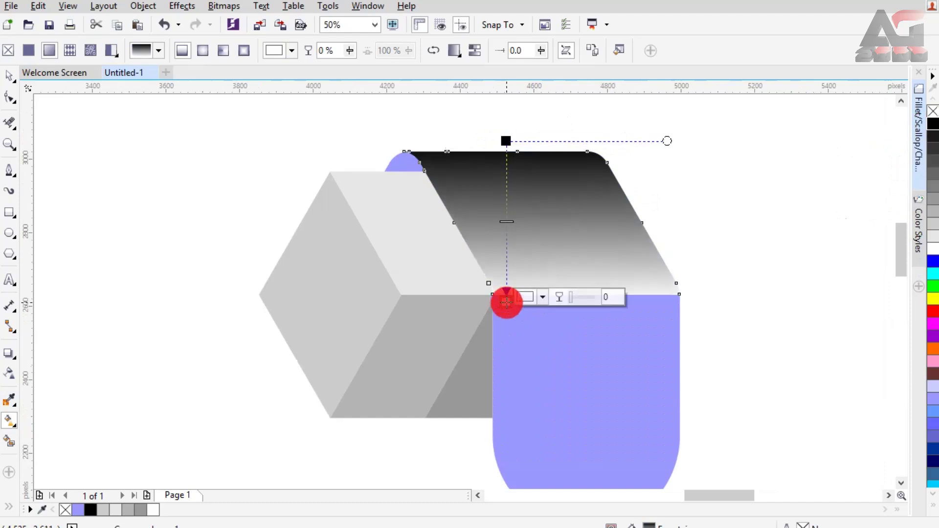
left_click(931, 311)
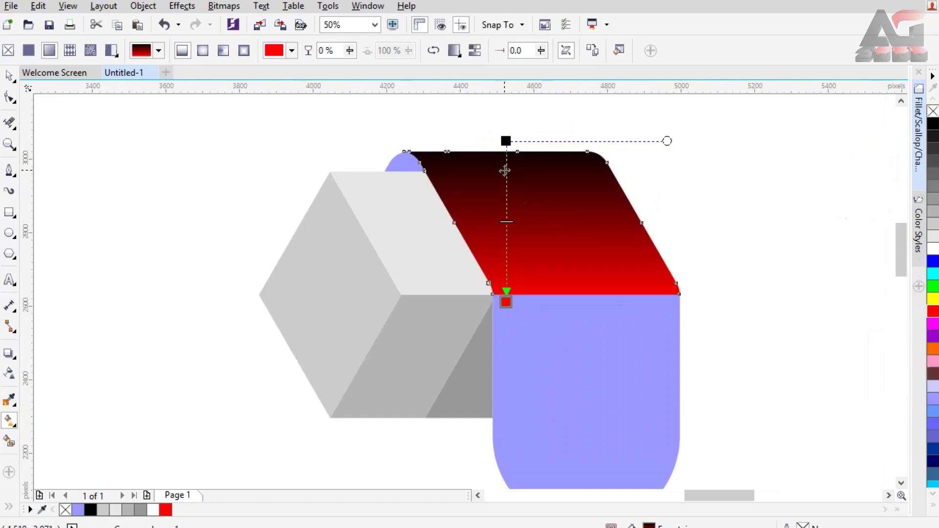
double_click(504, 170)
left_click(932, 311)
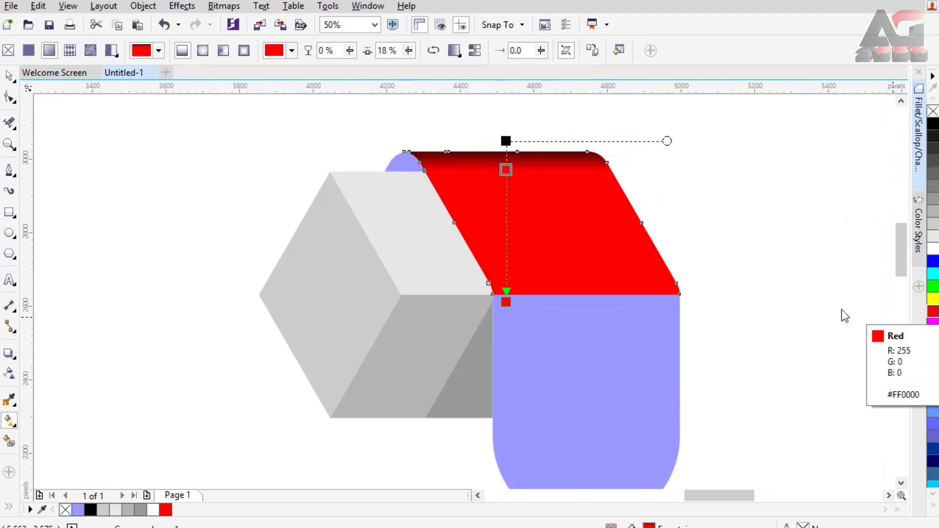
Change the end colour of the upper band's gradient to dark red.
left_click(506, 302)
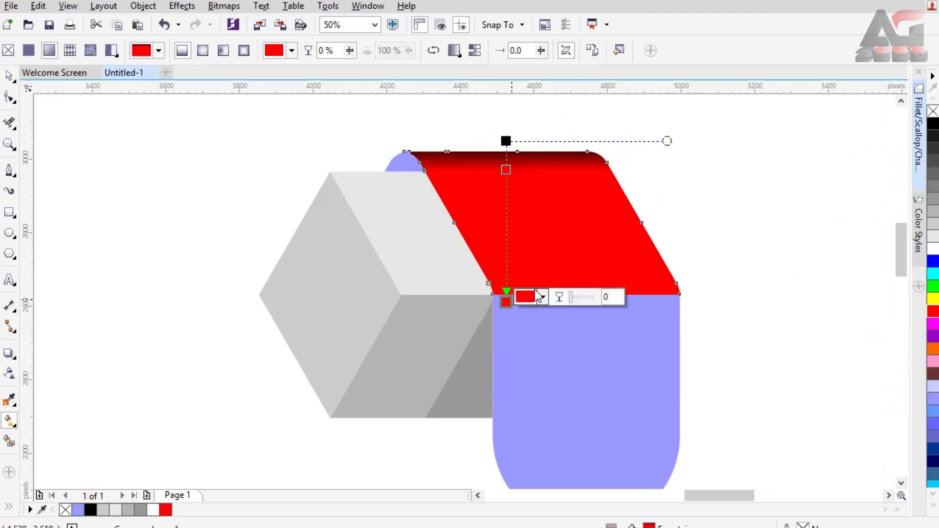
left_click(543, 297)
left_click(602, 390)
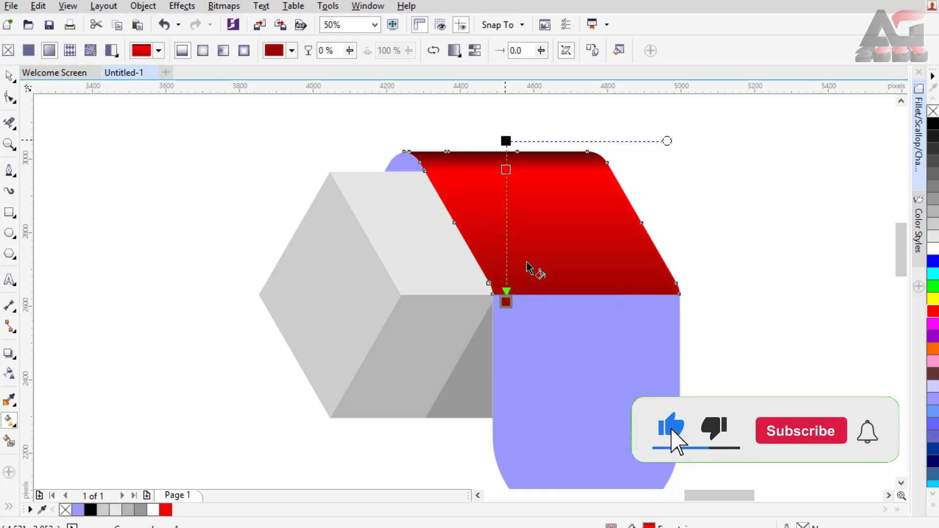
Copy the upper band's gradient onto the lower rounded band and redirect it upward from below the rounded end into the upper band.
left_click(539, 329)
scroll(461, 203, "down", 2)
left_click(184, 52)
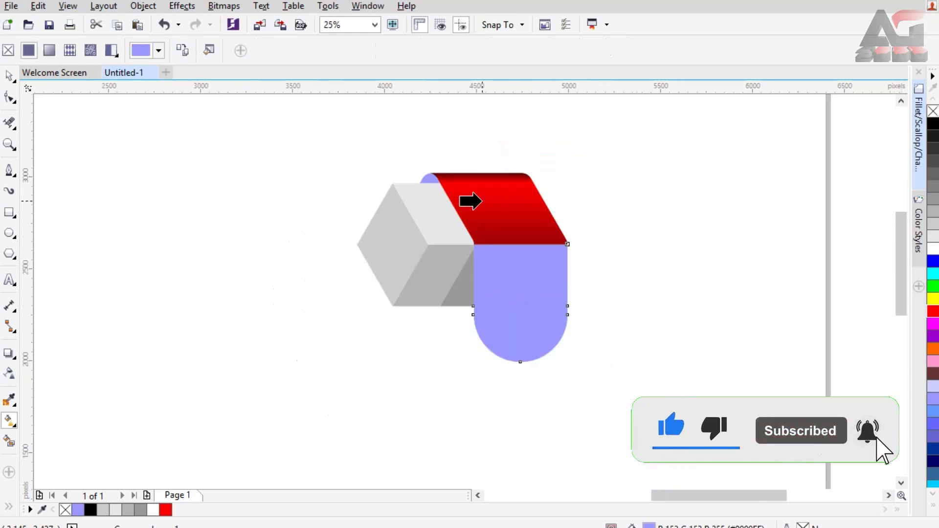
left_click(470, 199)
left_click_drag(544, 383, 546, 220)
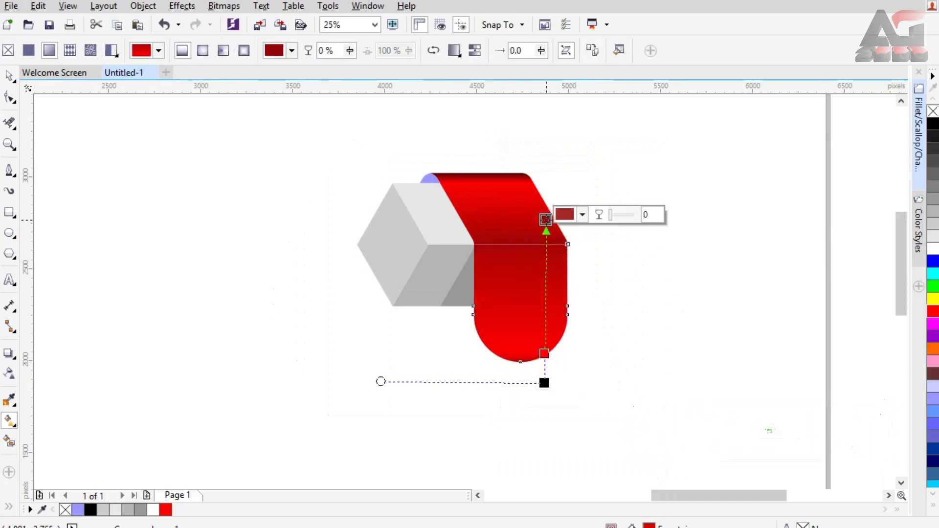
Fine-tune the lower band's gradient by moving the red stop slightly up and aligning its black start and dark-red end vertically.
left_click_drag(545, 382, 541, 336)
left_click_drag(540, 375, 540, 382)
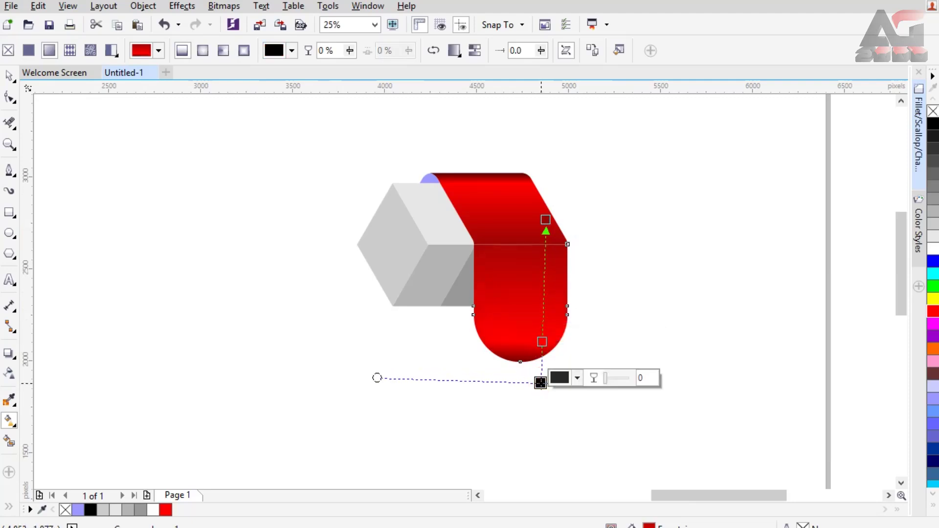
left_click_drag(546, 219, 540, 213)
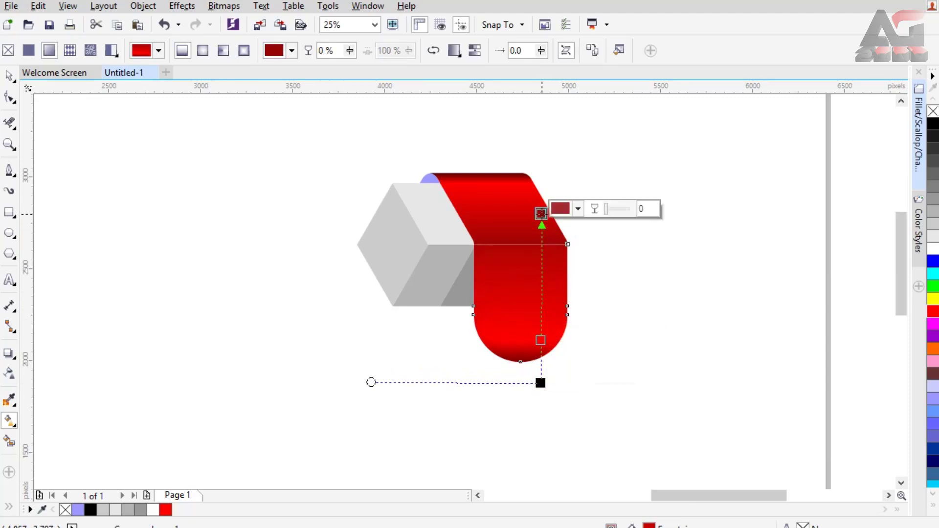
Copy the band's gradient onto the small curved fold behind the cube, running nearly straight down from black at its top edge.
left_click(430, 180)
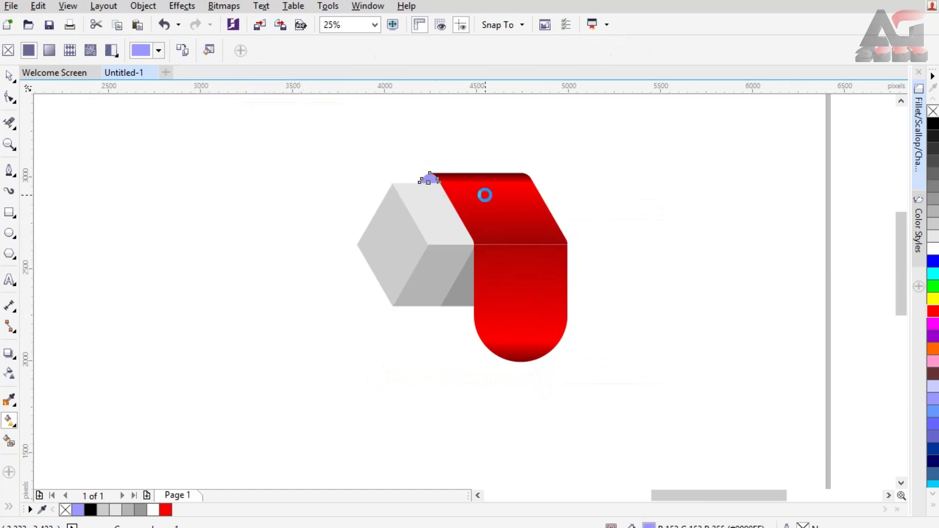
scroll(440, 155, "up", 2)
mouse_move(421, 182)
left_mouse_down()
mouse_move(412, 238)
mouse_move(418, 189)
left_mouse_up()
scroll(408, 183, "up", 2)
left_click(414, 215)
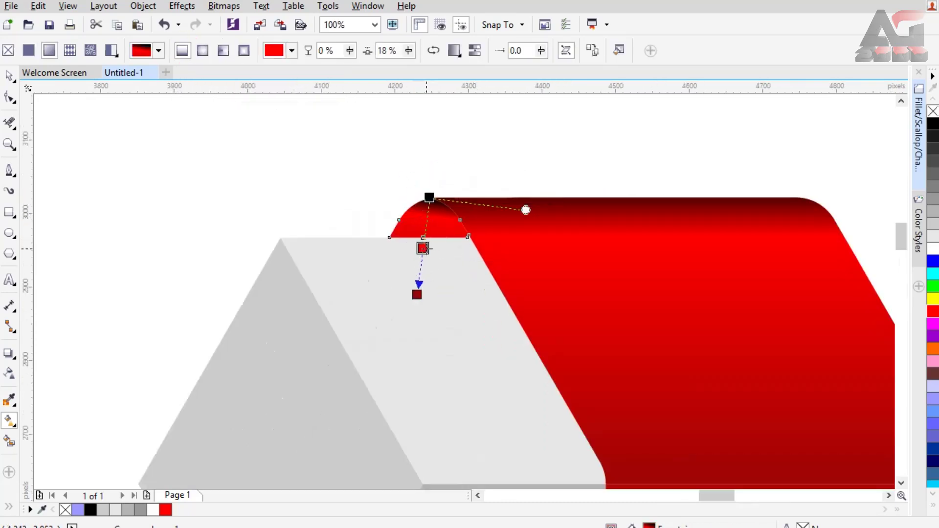
left_click_drag(429, 197, 425, 198)
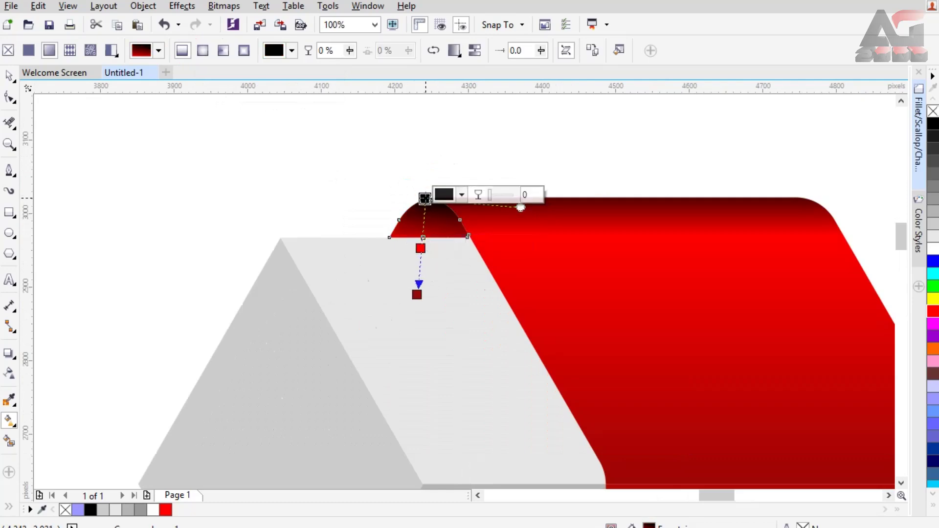
scroll(342, 116, "down", 2)
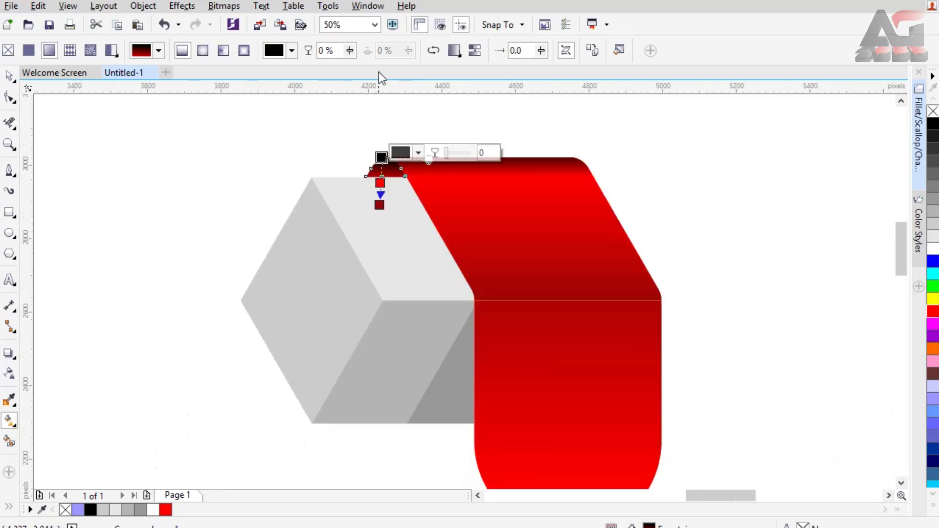
left_click(375, 24)
left_click(367, 37)
left_click(10, 75)
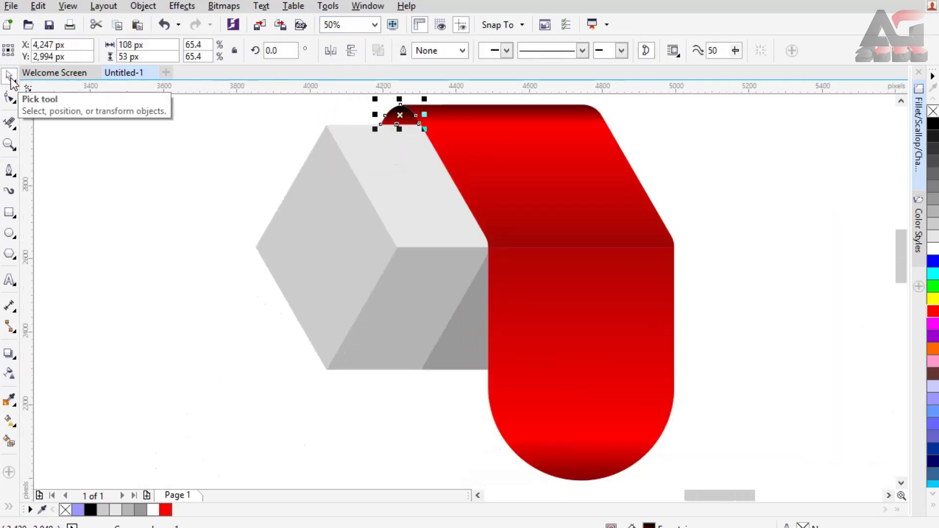
left_click(163, 233)
Add artistic text reading "01" with "STEP" on a second line over the lower red band.
scroll(258, 234, "down", 1)
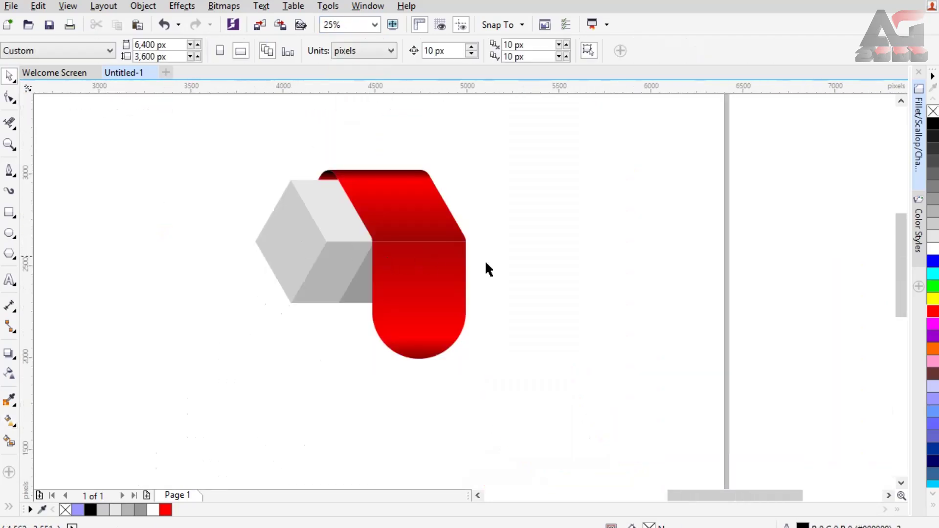
left_click_drag(697, 497, 682, 494)
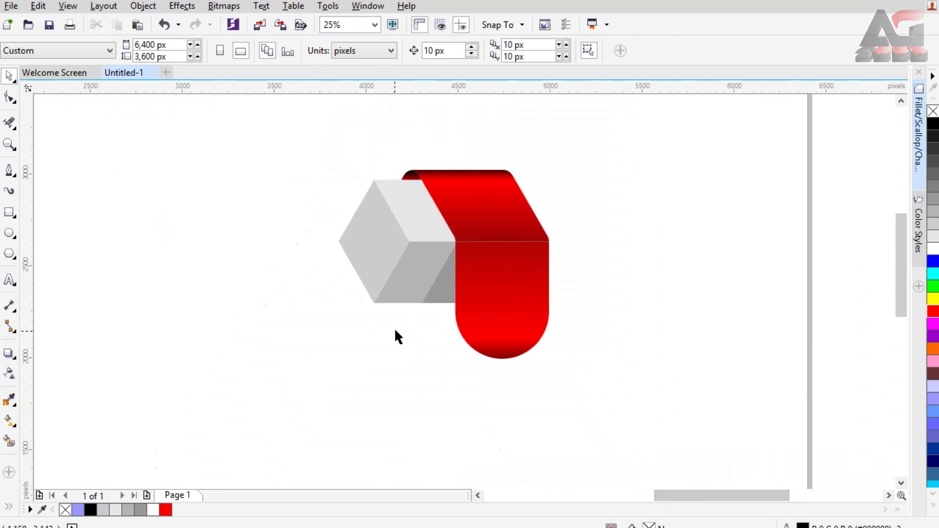
left_click(13, 288)
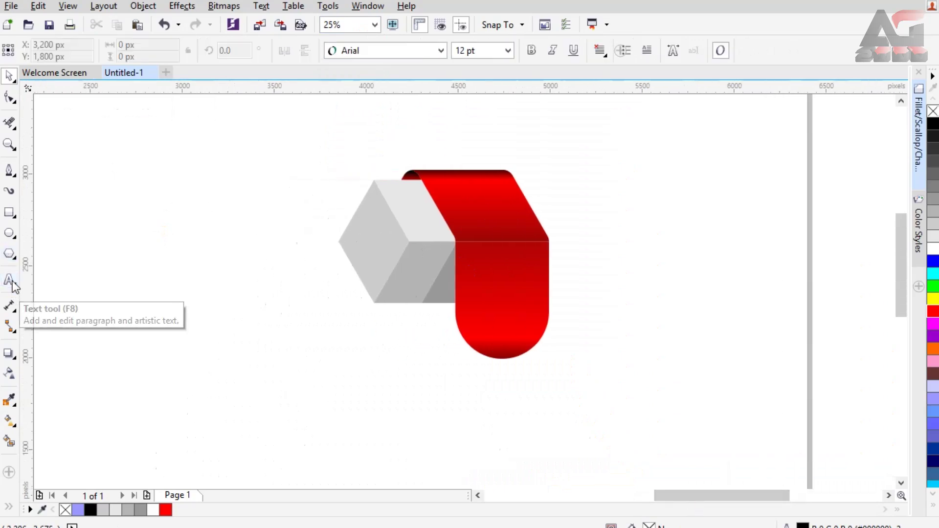
left_click(501, 301)
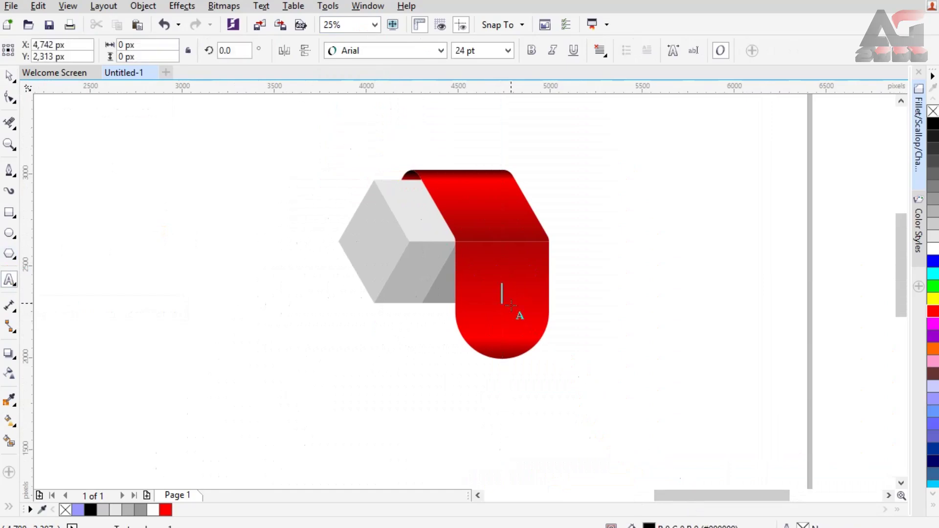
type("01")
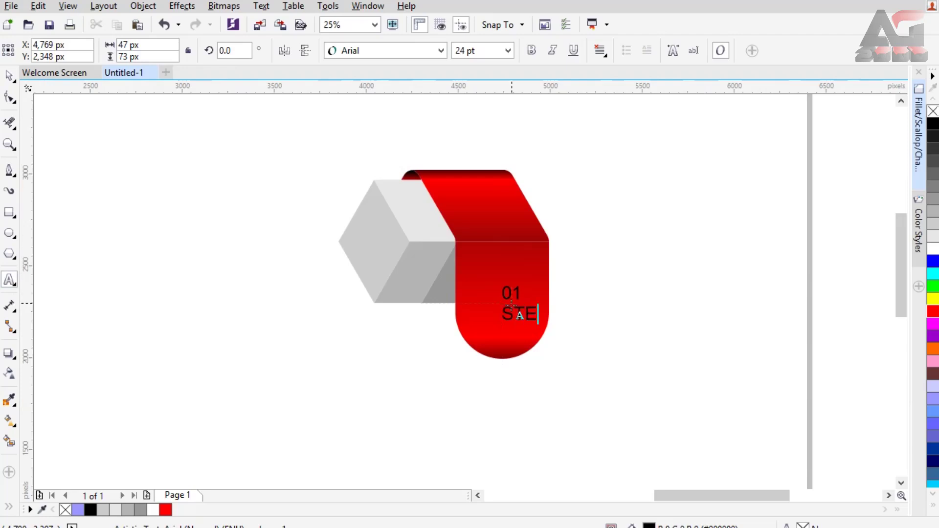
Add the heading "TITEL 01" below the logo and, as separate text beneath it, a five-line placeholder paragraph of 2s.
left_click(415, 403)
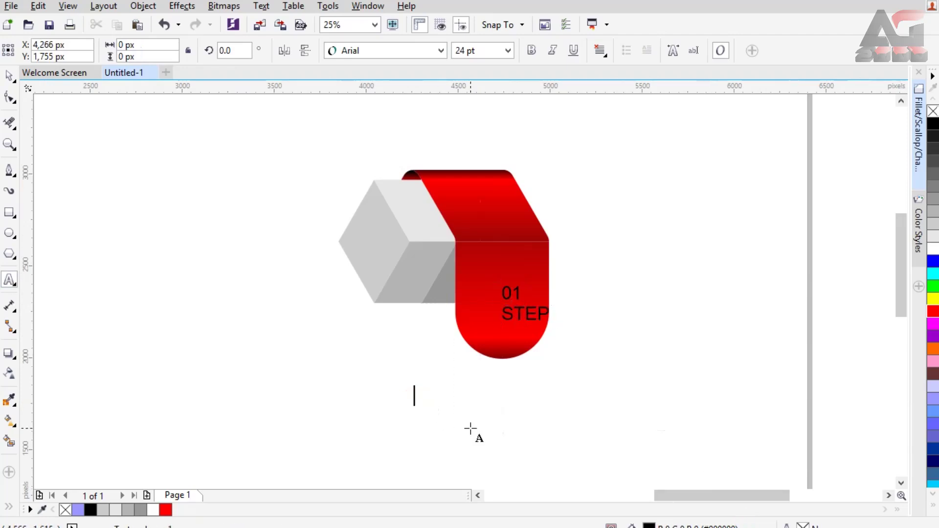
type("TITEL 01")
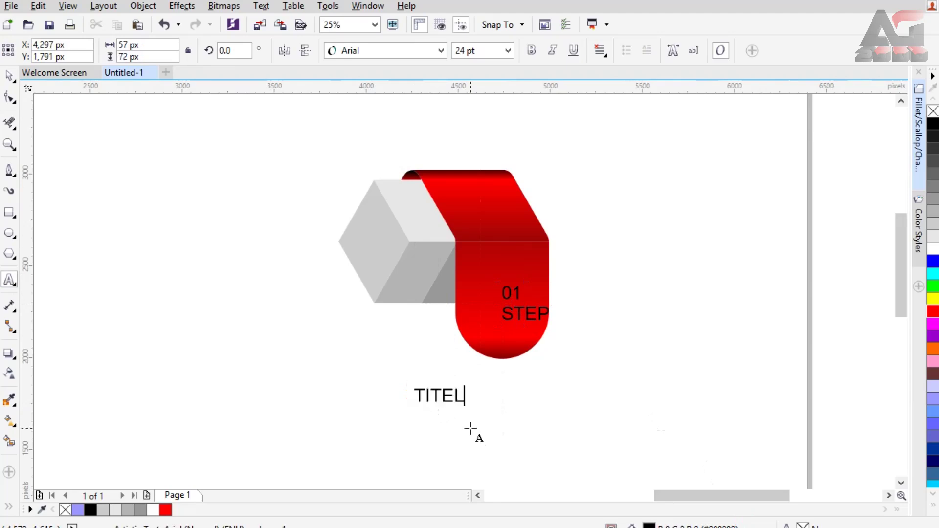
left_click(415, 440)
type("22222222222")
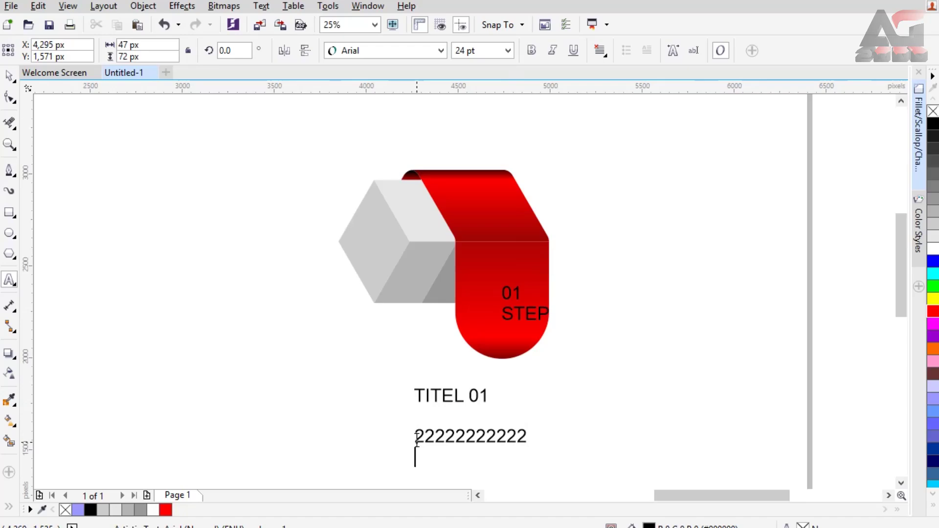
type(" 22222222222 2222222")
key("Return")
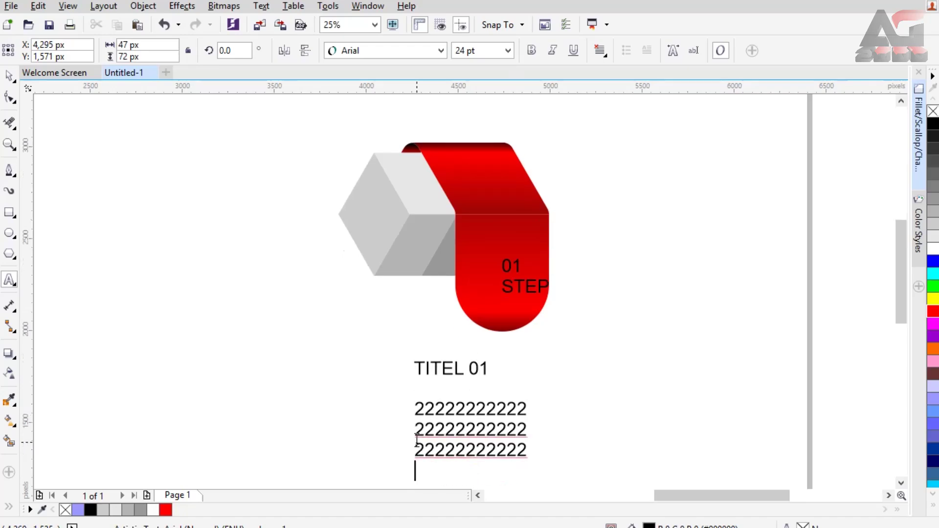
type("22222222222")
key("Return")
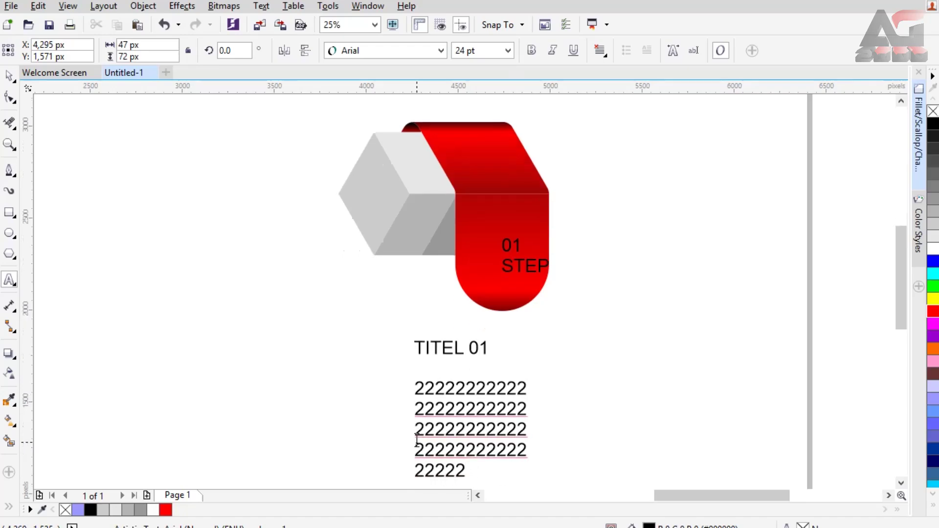
Set the "TITEL 01" heading's font to Square721 BT (Bold).
left_click(9, 75)
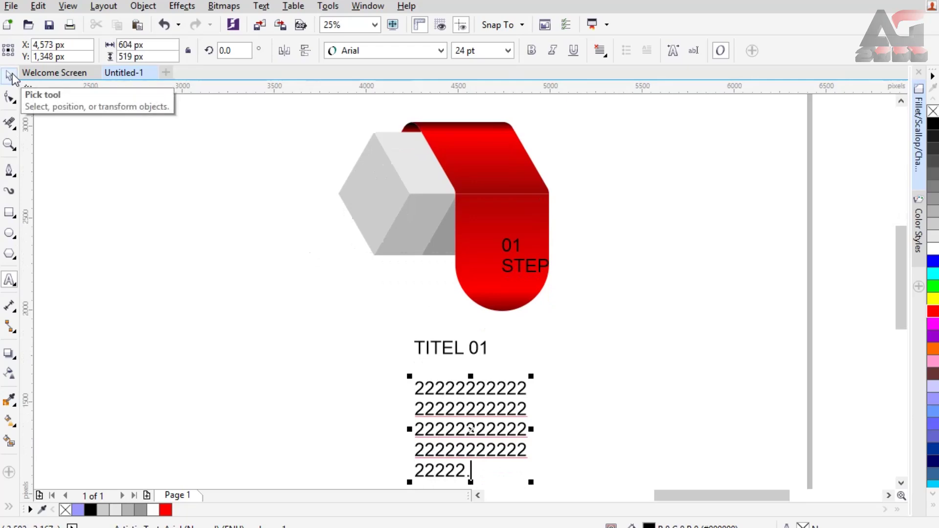
left_click(420, 348)
left_click(442, 51)
mouse_move(433, 86)
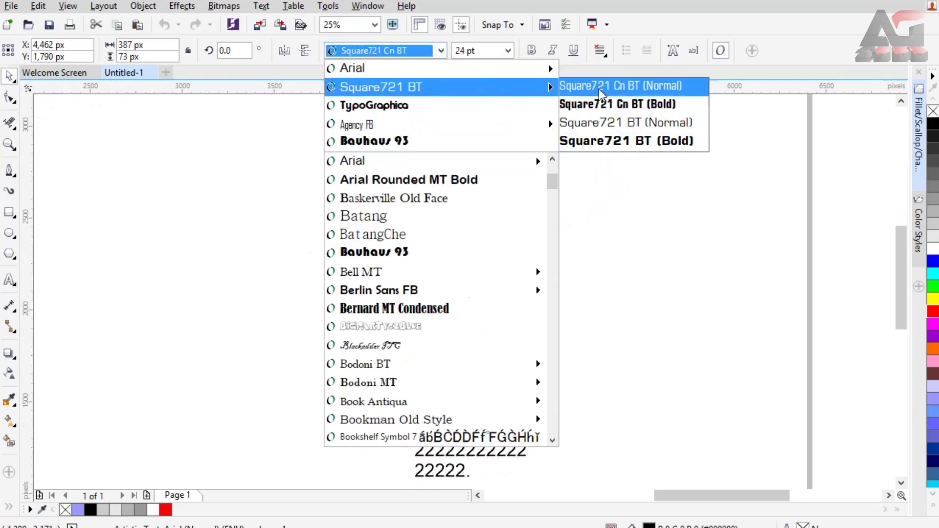
left_click(611, 142)
left_click_drag(502, 359, 516, 361)
Scale the placeholder paragraph down to about 535 px wide and place it close beneath the heading, aligned with its left edge.
left_click(482, 396)
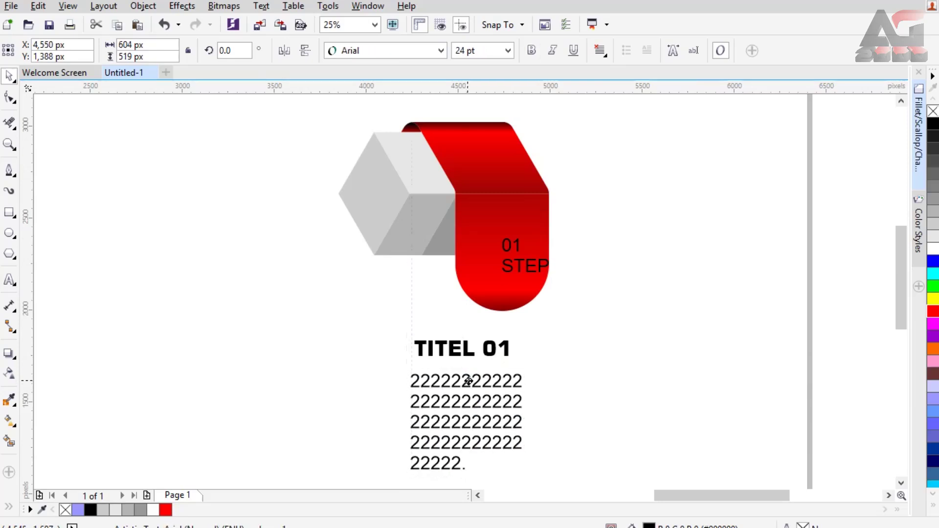
left_click_drag(528, 477, 517, 466)
left_click_drag(462, 406, 466, 401)
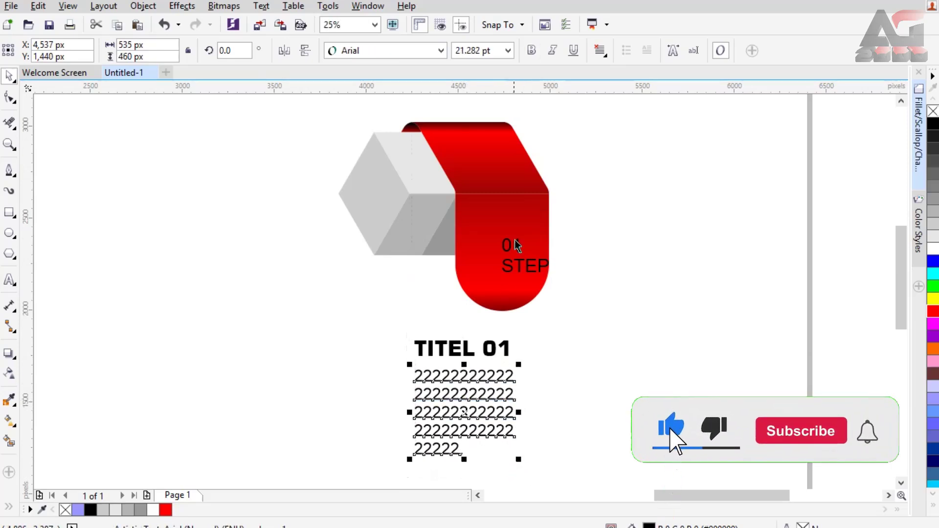
Move the "01 STEP" text to the middle of the lower red band and centre-align its lines.
left_click_drag(515, 243, 496, 242)
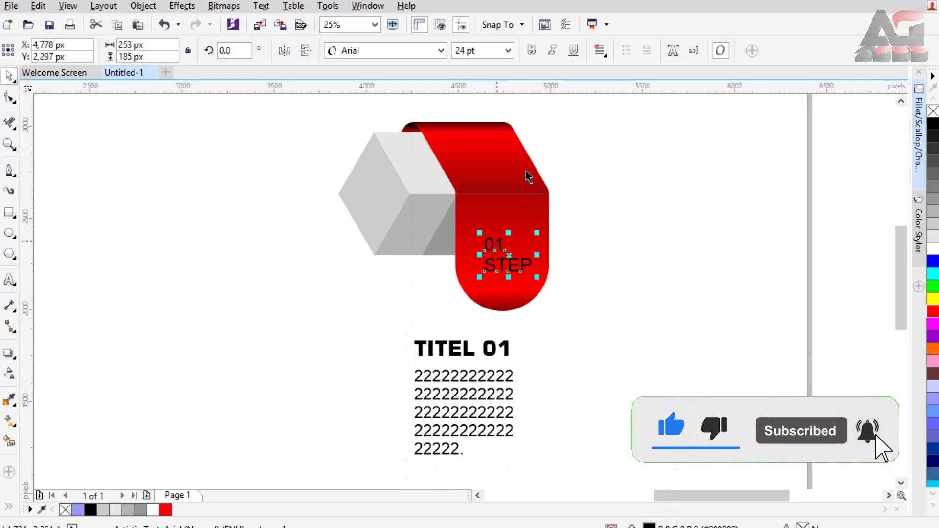
left_click(600, 51)
left_click(623, 103)
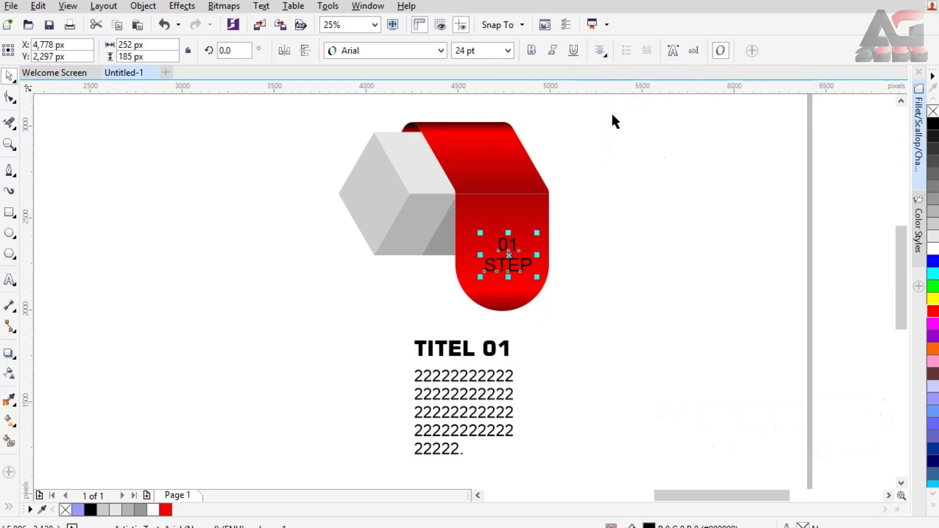
Set the font of the "01 STEP" text to TypoGraphica.
double_click(514, 244)
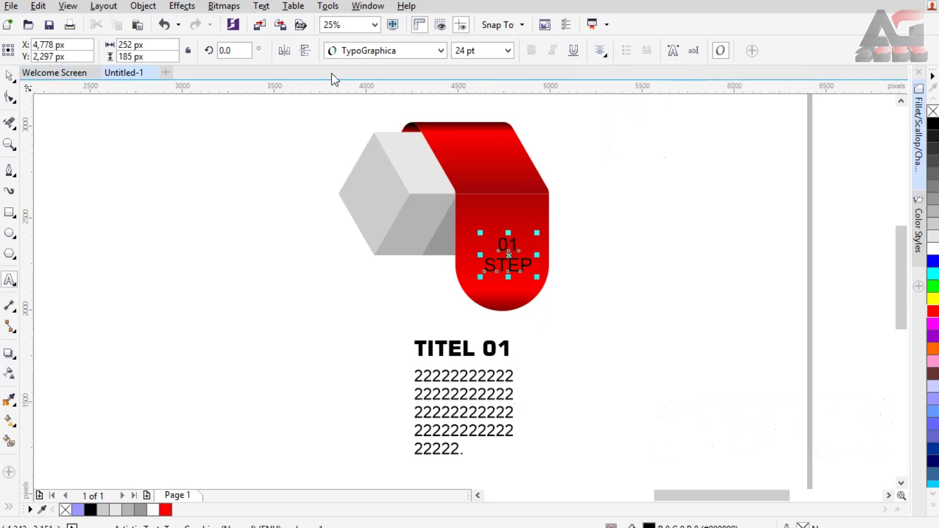
key("ctrl+space")
left_click(441, 50)
left_click(403, 81)
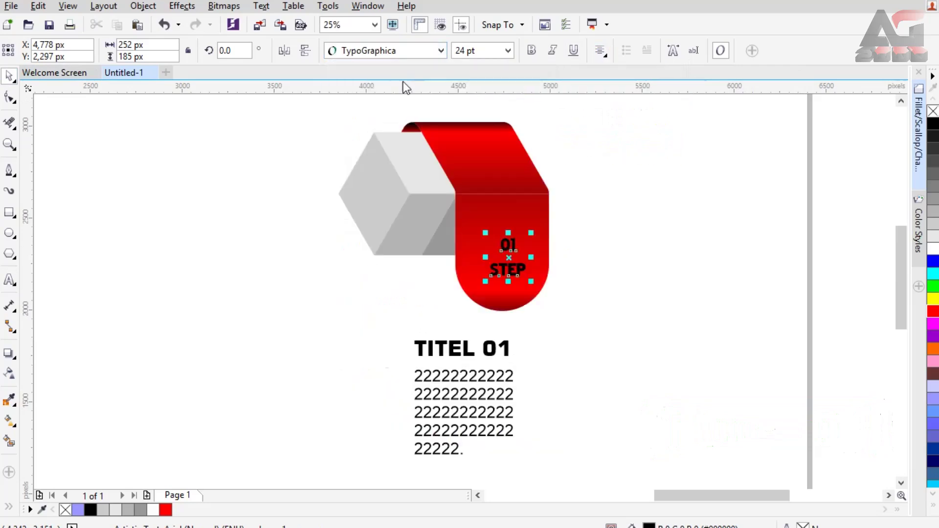
Enlarge only the number "01" on the red band to 48 pt.
left_click(512, 242)
double_click(509, 243)
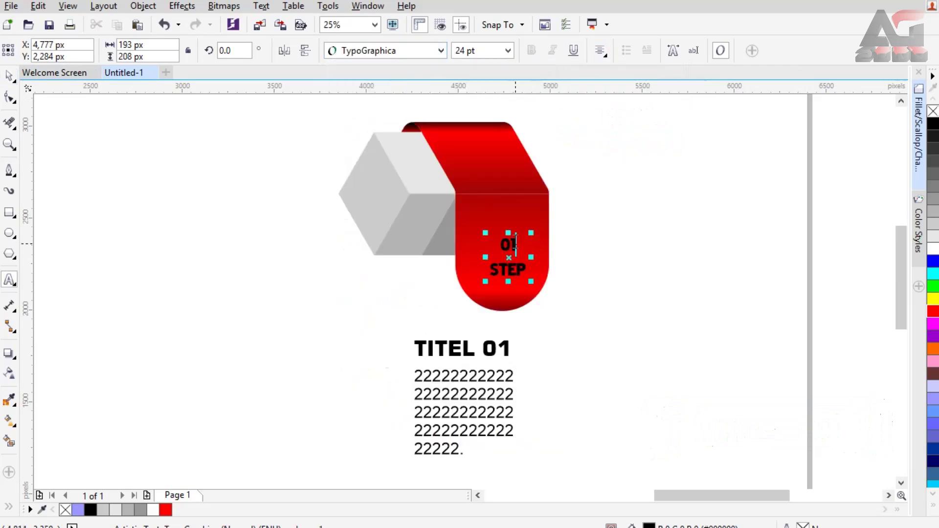
key("ctrl+a")
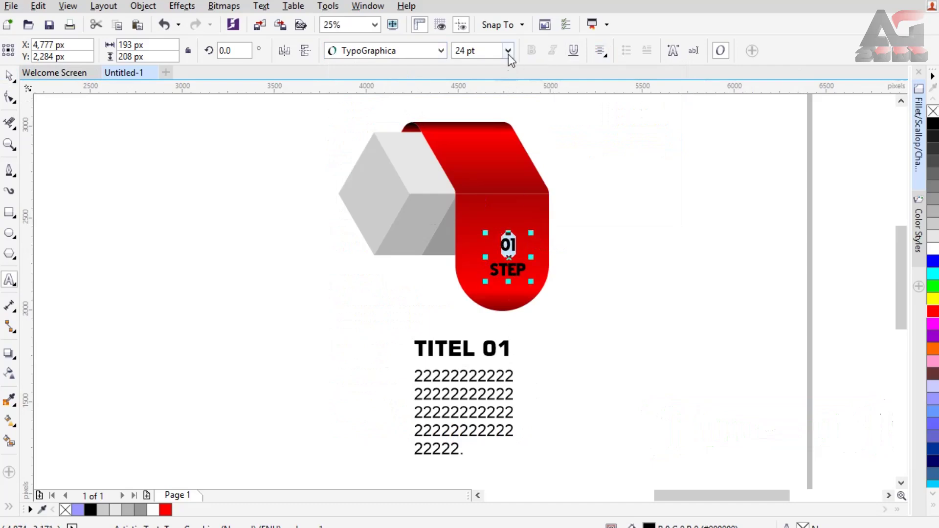
left_click(508, 50)
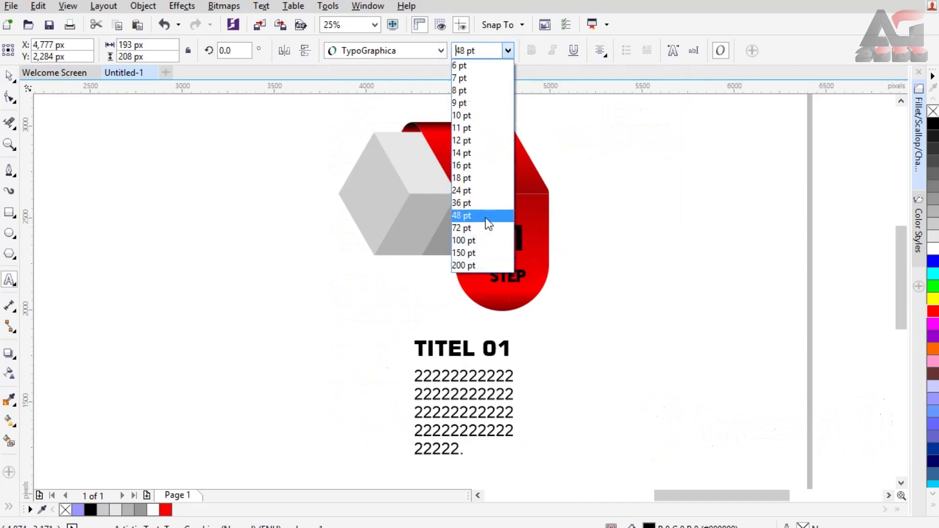
left_click(485, 216)
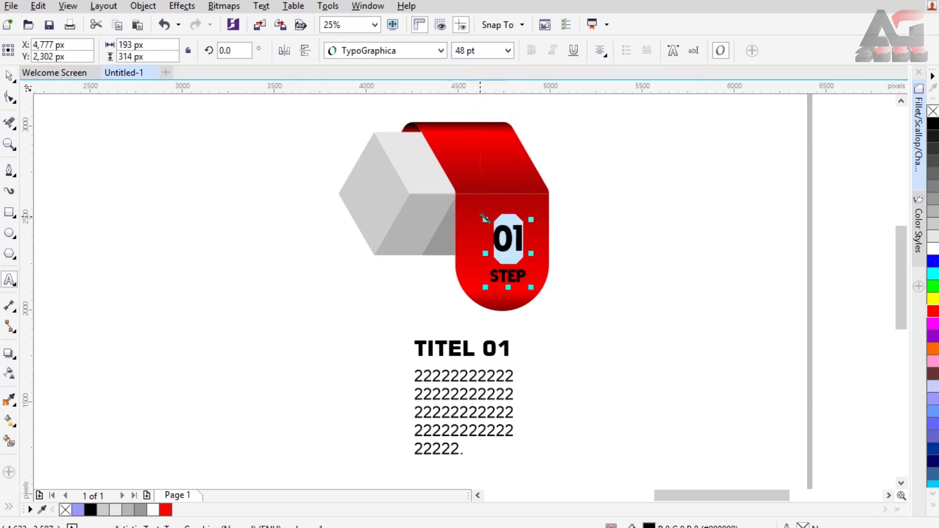
Colour the word "STEP" dark grey (#1A1A1A) and the number "01" white.
left_click_drag(526, 275, 489, 276)
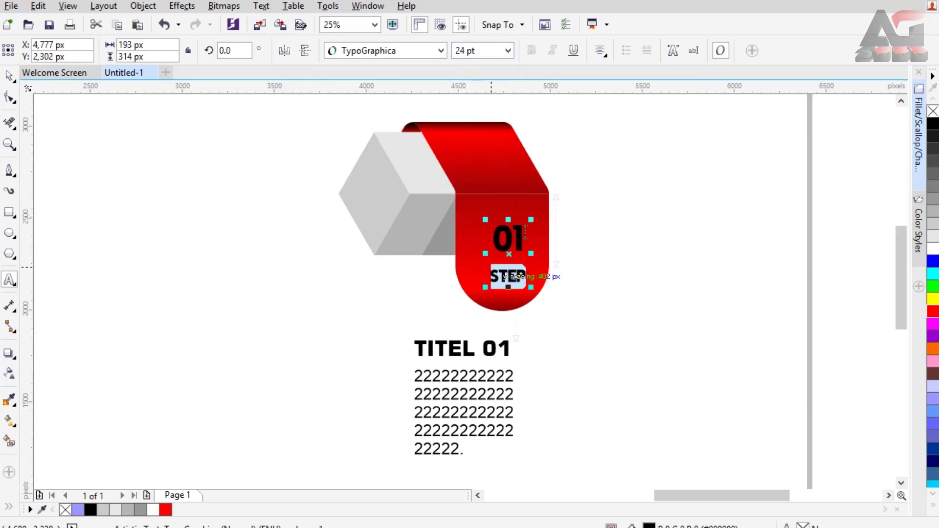
left_click(931, 140)
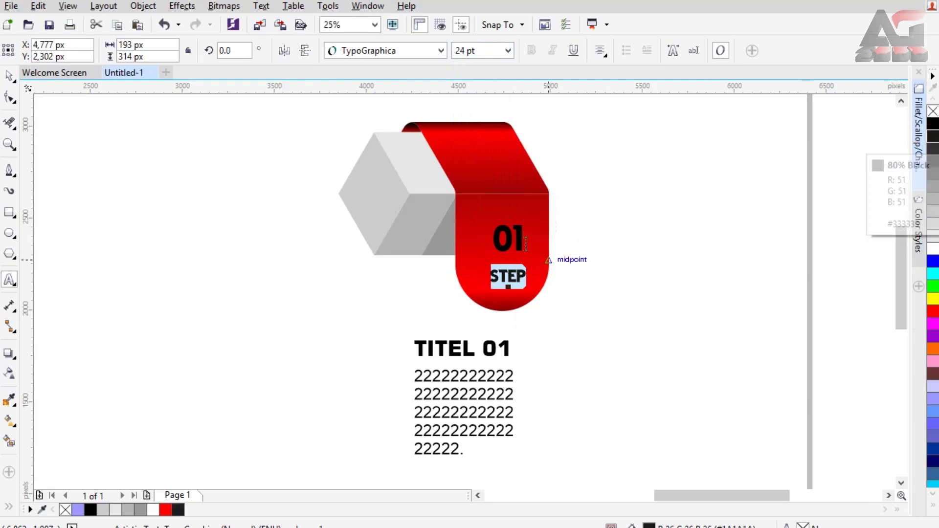
left_click_drag(525, 239, 490, 240)
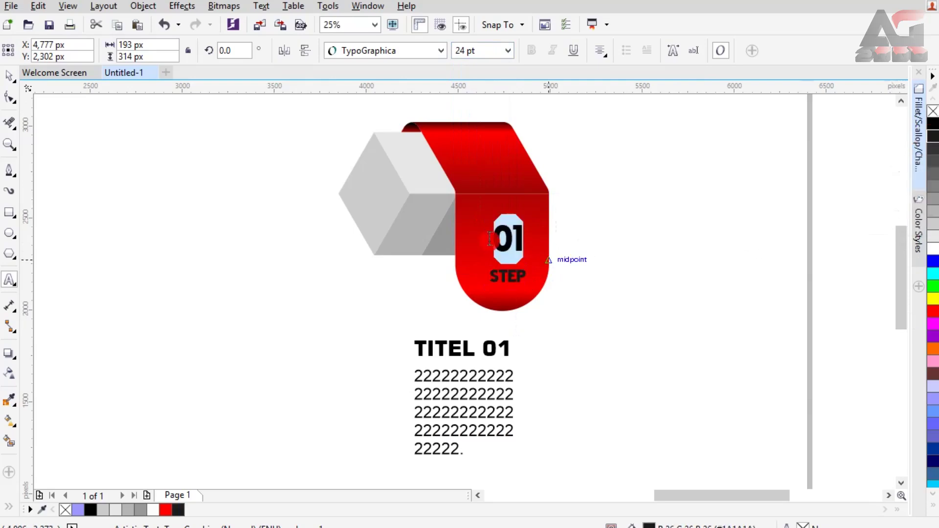
left_click(933, 248)
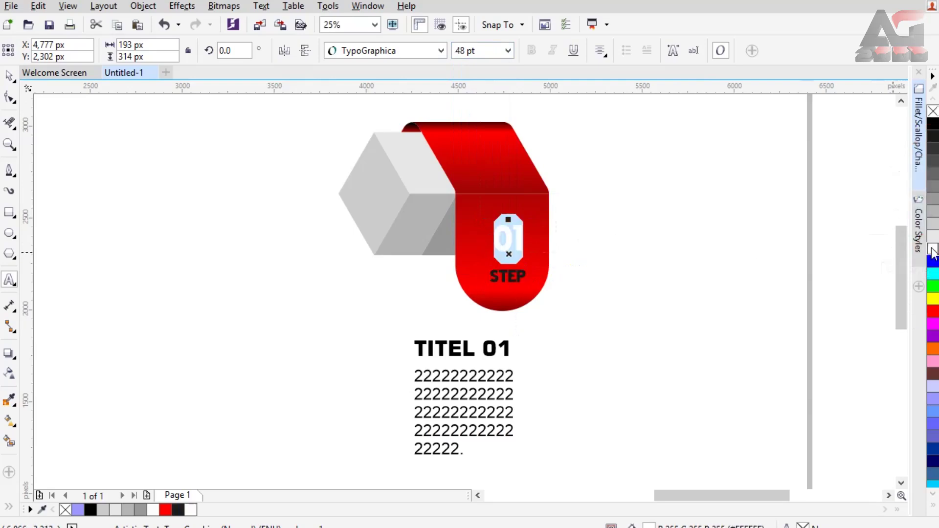
Centre the "01 STEP" text on the lower red band and set its number to 48 pt.
left_click(10, 78)
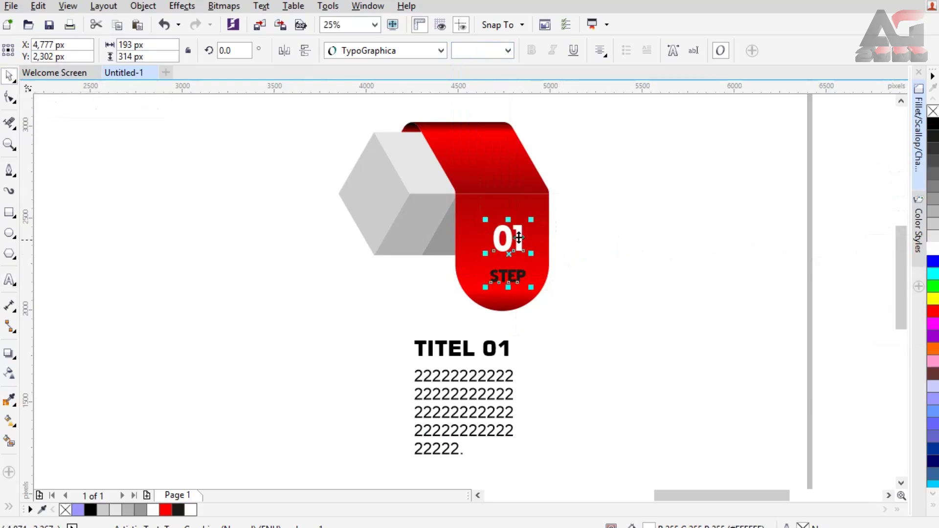
left_click_drag(518, 237, 512, 239)
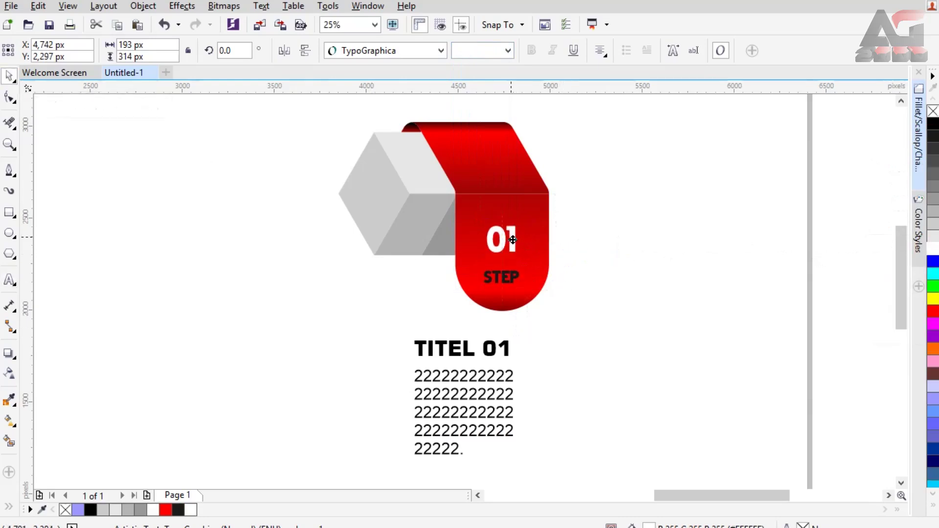
double_click(509, 239)
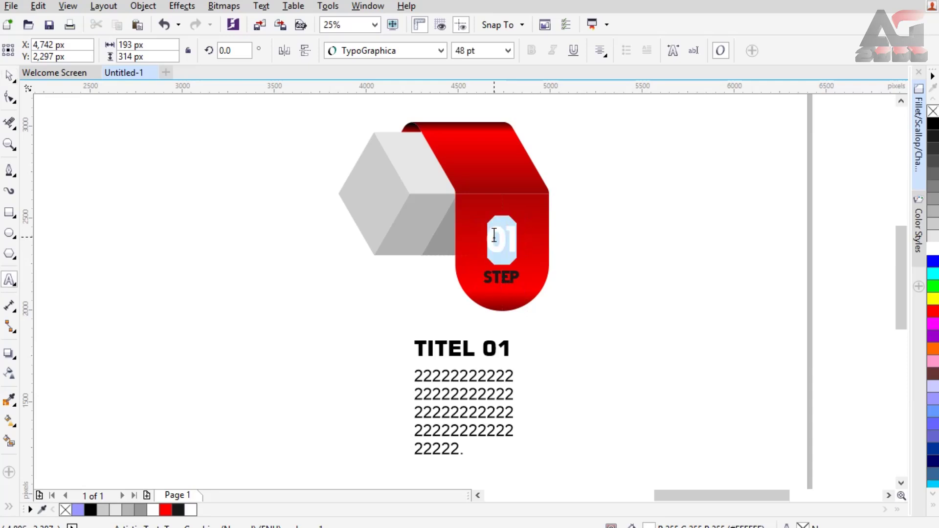
left_click(509, 50)
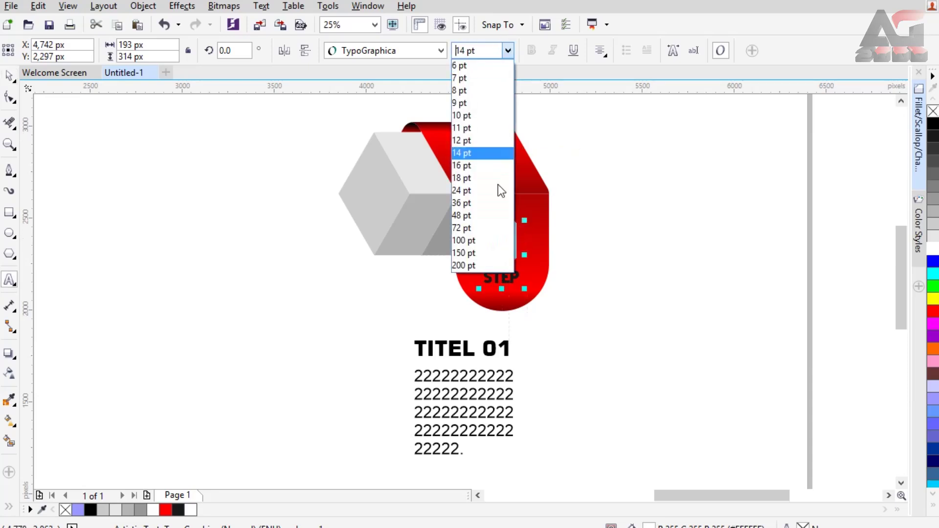
left_click(489, 216)
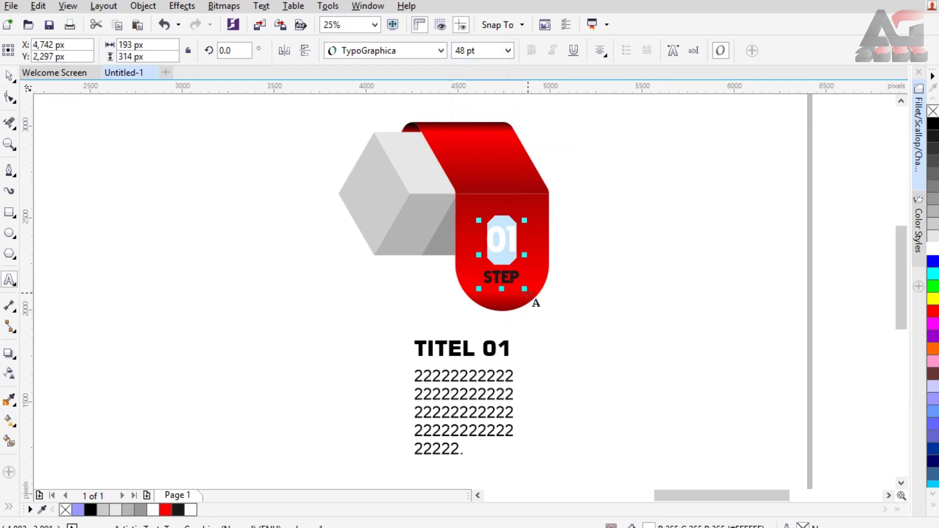
left_click(11, 77)
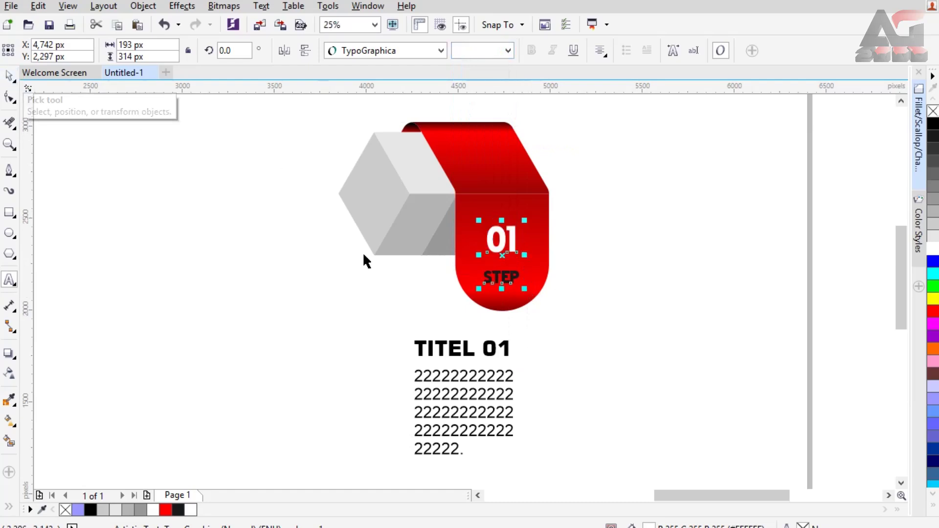
left_click_drag(499, 236, 503, 240)
key("Escape")
left_click(592, 329)
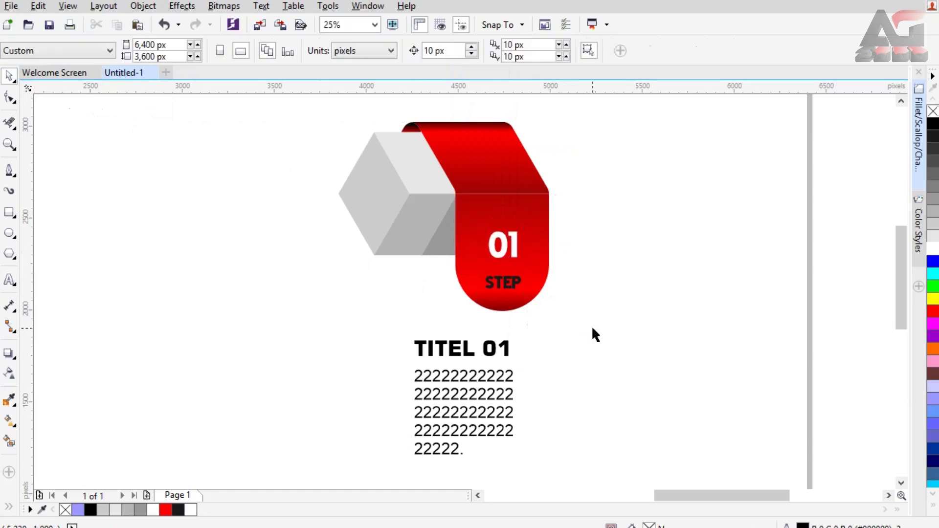
Move the "TITEL 01" heading and placeholder paragraph together so they sit more centrally and closer beneath the red band.
scroll(383, 320, "down", 1)
left_click(498, 362)
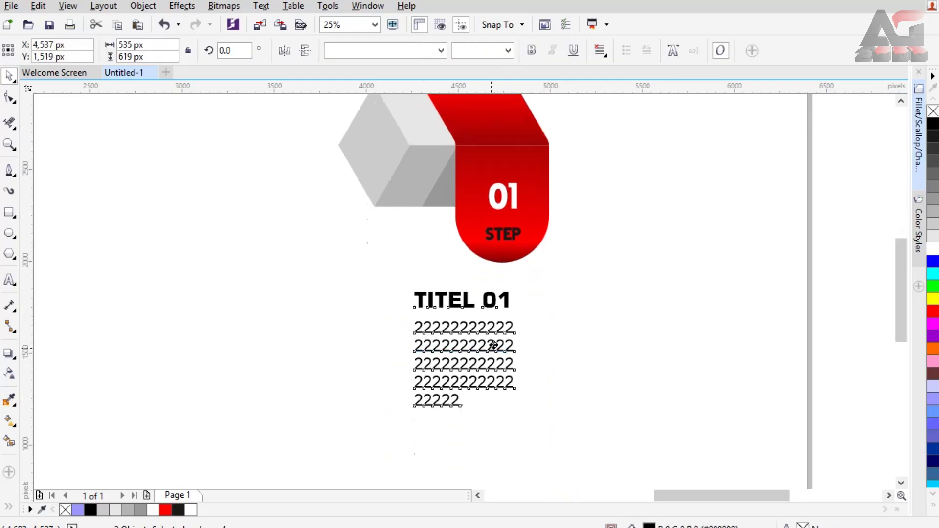
left_click_drag(491, 349, 507, 344)
left_click(530, 291)
Enlarge the "TITEL 01" heading to about 600 px wide and shift the paragraph down so its right edge matches the heading.
left_click(521, 292)
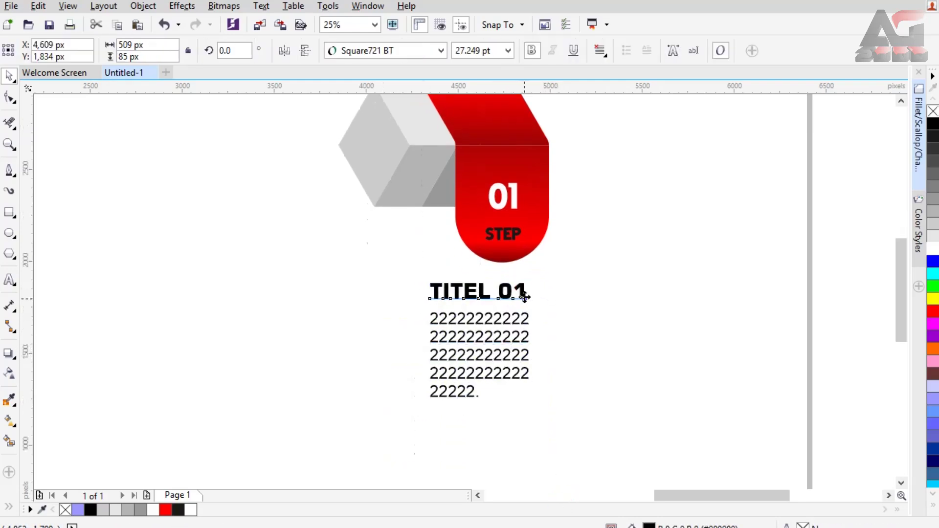
left_click(520, 292)
mouse_move(532, 308)
left_mouse_down()
mouse_move(547, 311)
mouse_move(543, 292)
mouse_move(535, 292)
mouse_move(545, 311)
left_mouse_up()
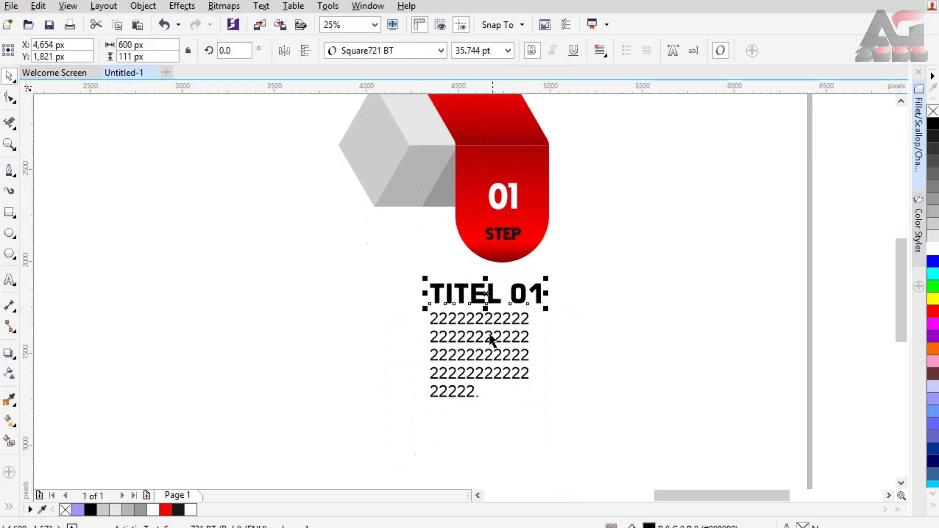
mouse_move(488, 336)
left_mouse_down()
mouse_move(503, 336)
mouse_move(502, 345)
left_mouse_up()
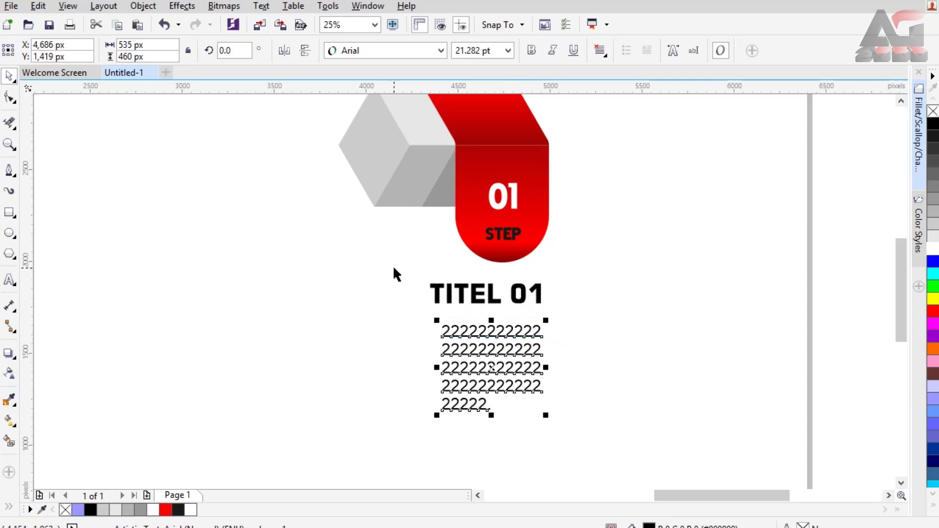
Scale the heading and paragraph together to about 642 by 736 px and shift them slightly left beneath the red band.
left_click_drag(442, 235, 597, 397)
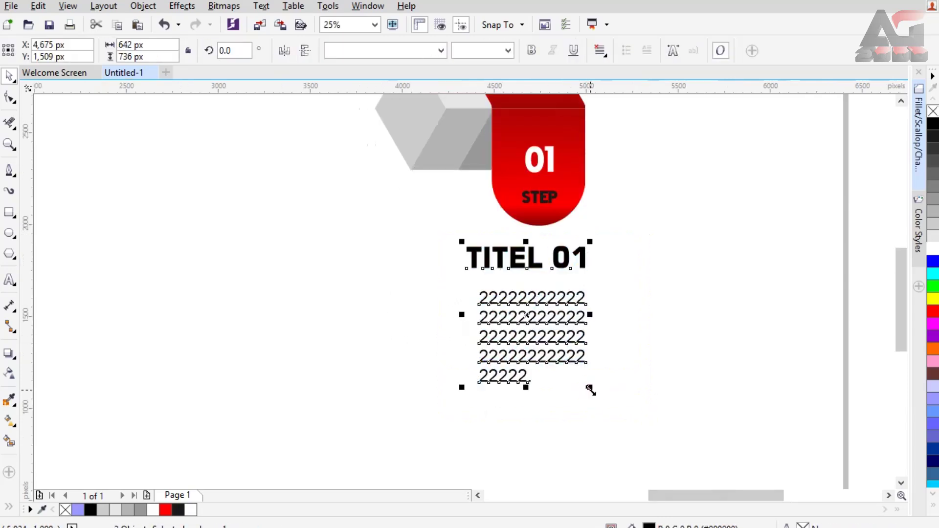
mouse_move(528, 263)
left_mouse_down()
mouse_move(519, 258)
mouse_move(527, 263)
left_mouse_up()
left_click(375, 25)
left_click(351, 37)
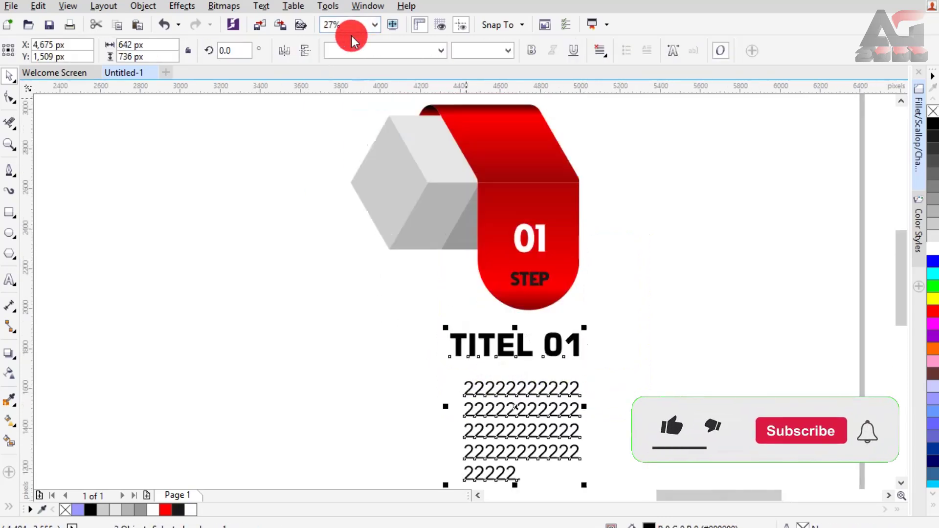
left_click_drag(558, 343, 548, 343)
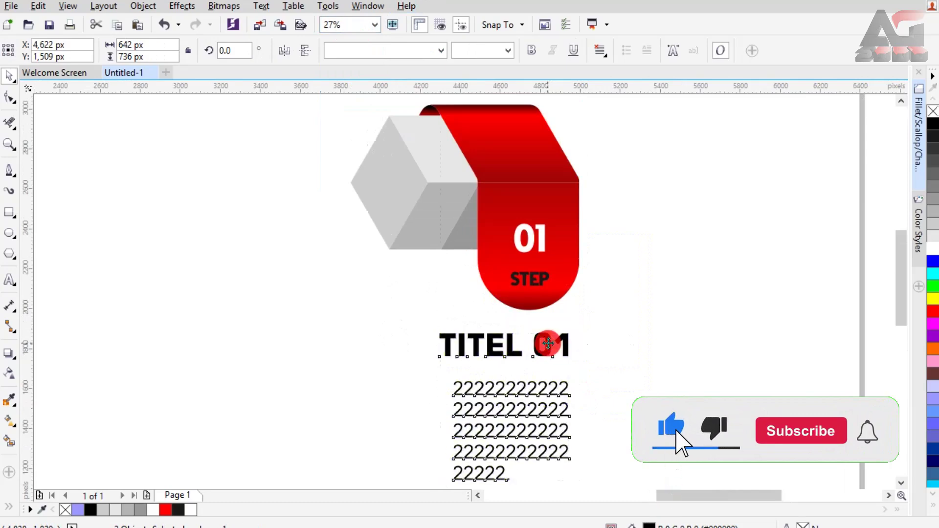
left_click(348, 308)
Centre the placeholder paragraph under the "TITEL 01" heading with a small gap between them.
left_click(518, 386)
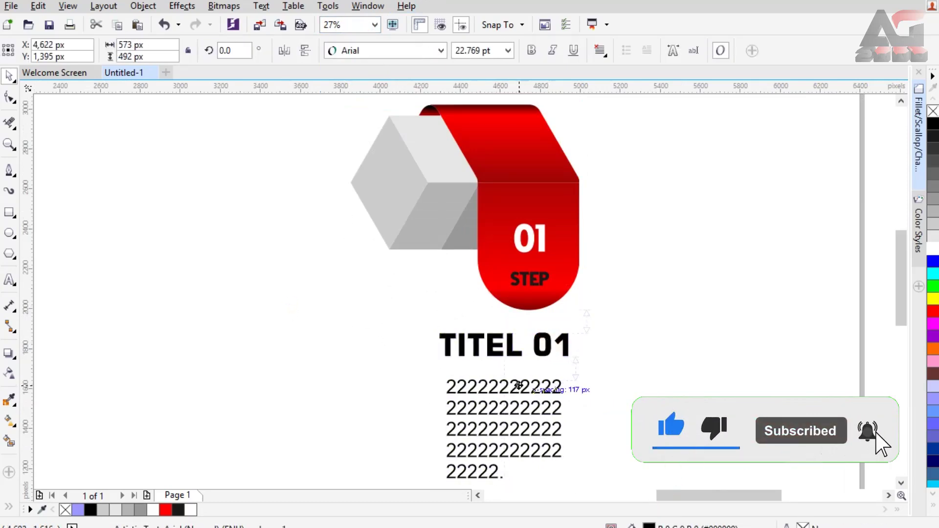
left_click_drag(518, 386, 519, 377)
left_click(374, 306)
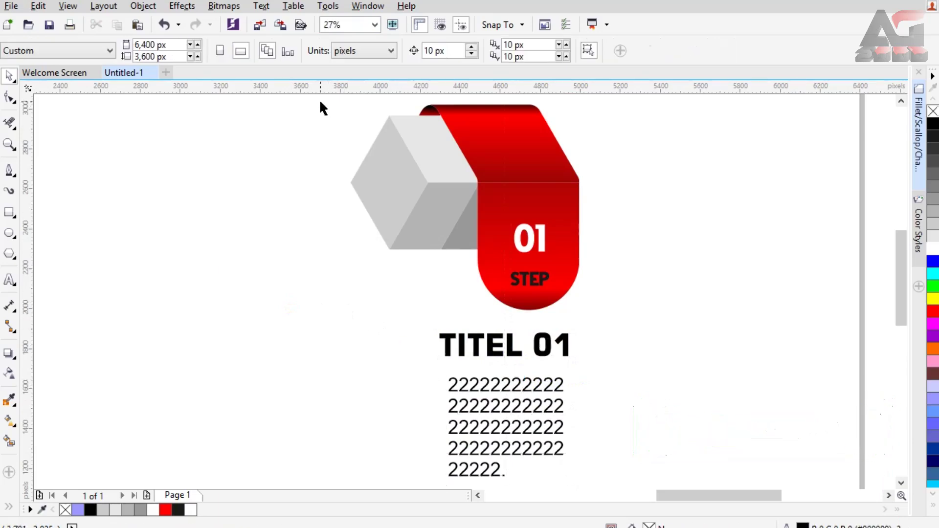
Duplicate the whole cube, ribbon and text element and place the copy directly to its left, overlapping the original cube.
left_click_drag(321, 102, 614, 458)
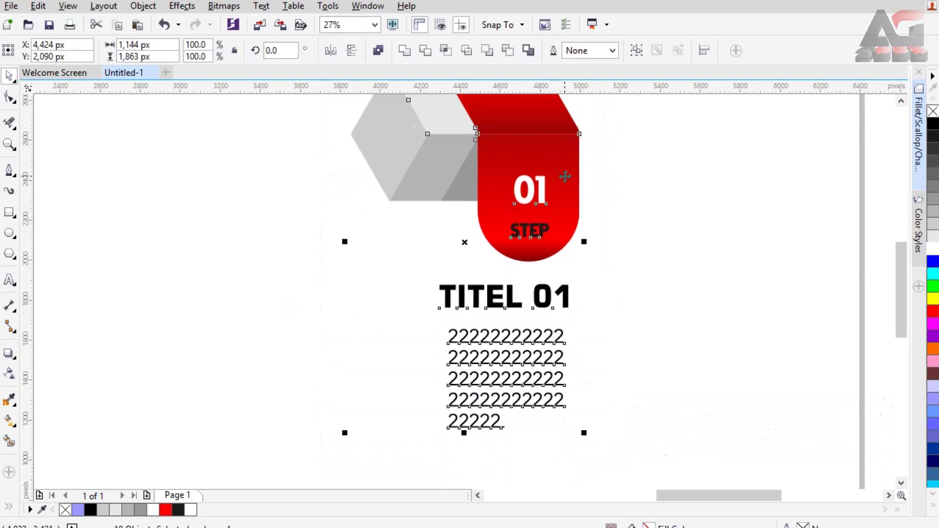
left_click_drag(899, 263, 901, 248)
key("ctrl+d")
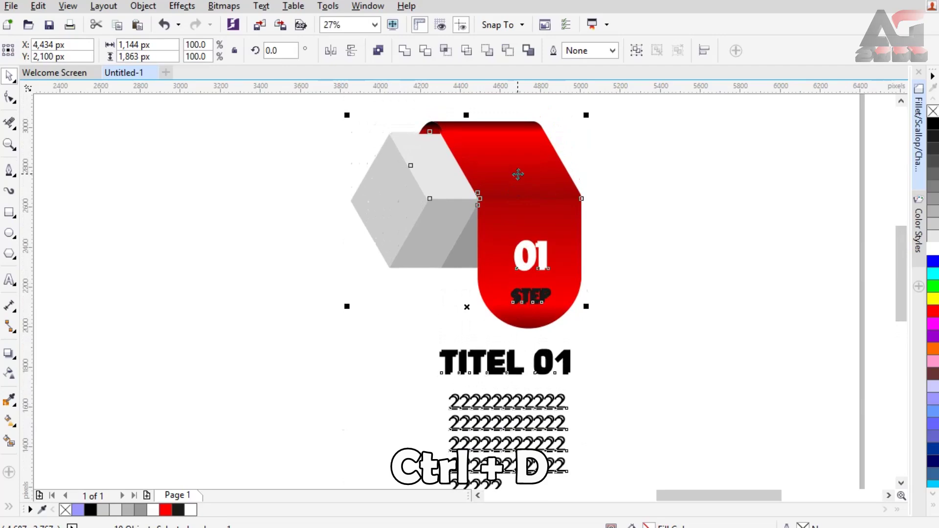
left_click_drag(518, 174, 370, 177)
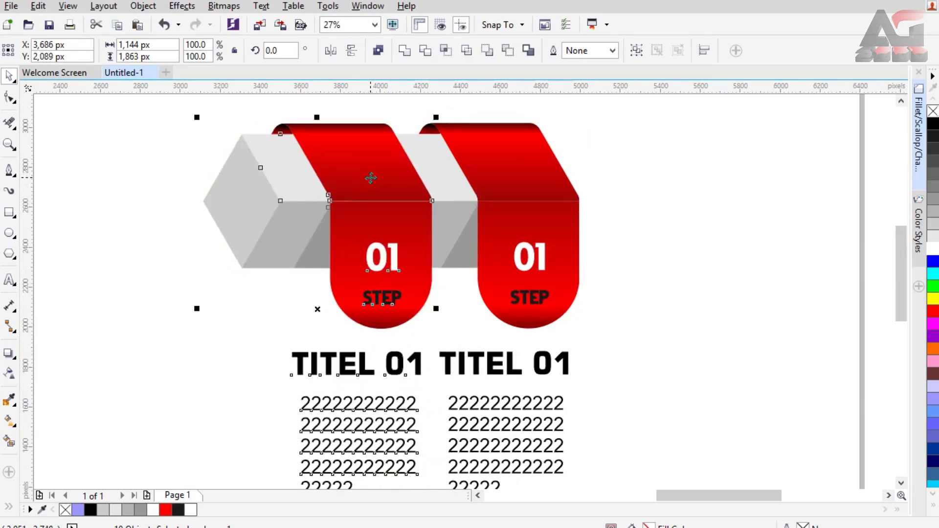
Repeat the offset duplication twice to make a row of four elements forming one continuous bar.
key("ctrl+d")
key("ctrl+d")
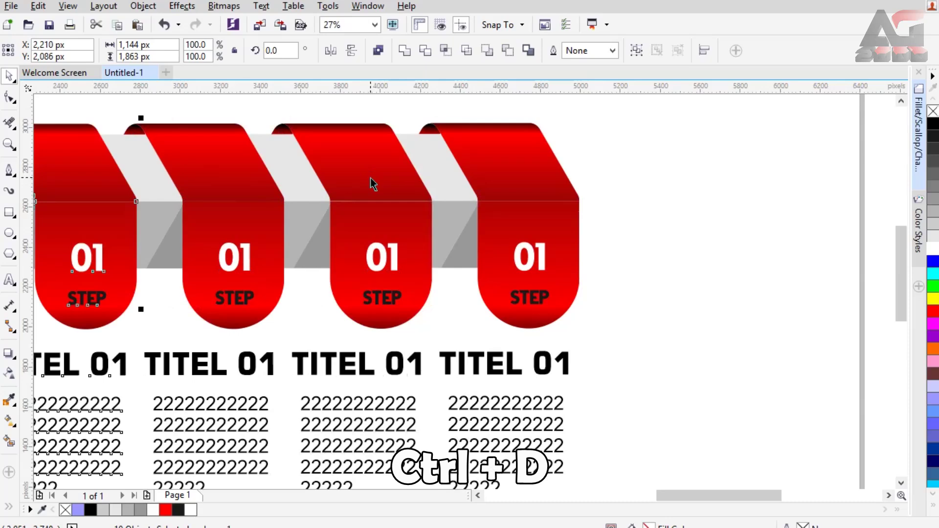
left_click(374, 24)
left_click(362, 34)
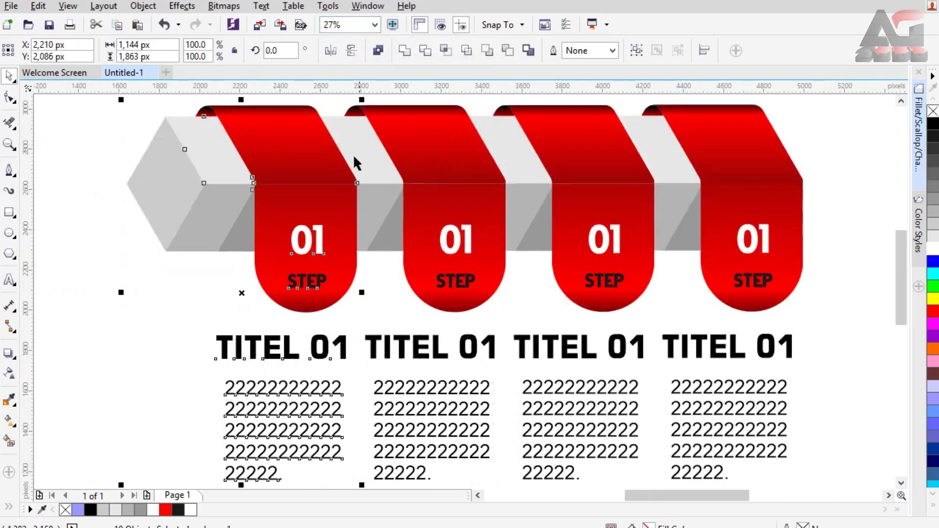
left_click(85, 149)
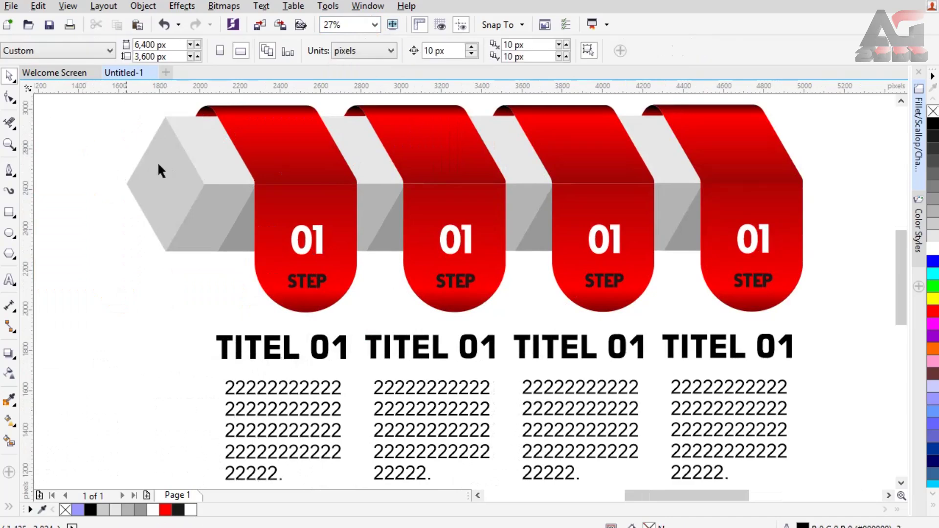
Duplicate the leftmost cube's grey faces and place the copy behind the last ribbon to close the bar's right end.
key("ctrl+z")
left_click(150, 162)
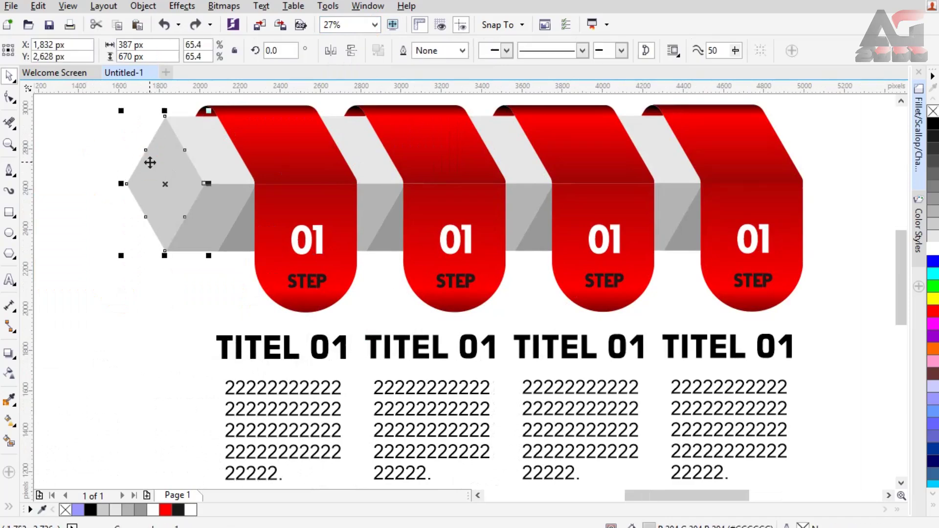
left_click(209, 138, "shift")
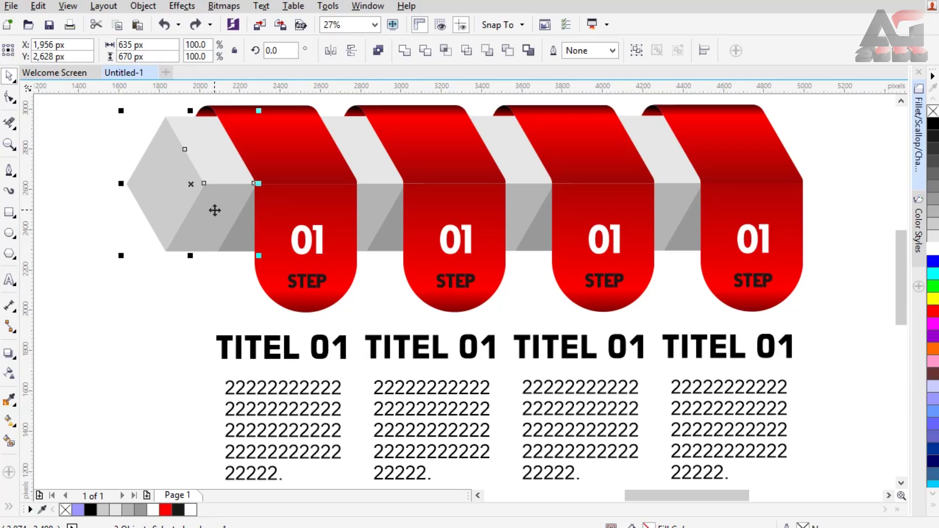
left_click_drag(214, 210, 167, 217)
key("ctrl+z")
key("ctrl+d")
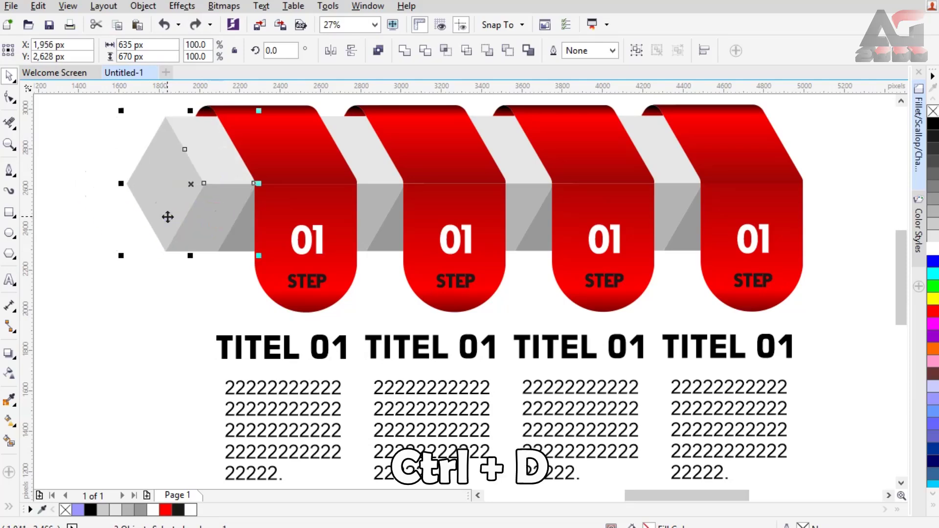
key("ctrl+d")
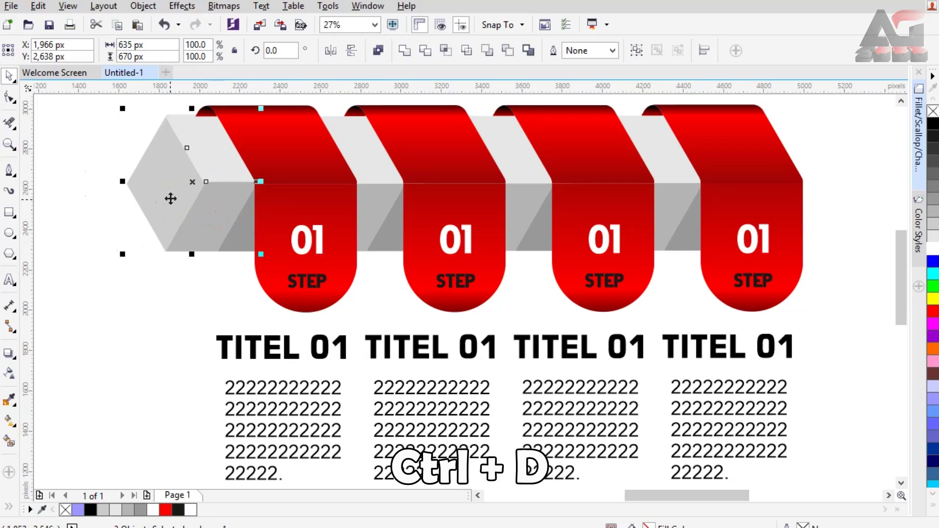
left_click_drag(171, 199, 811, 218)
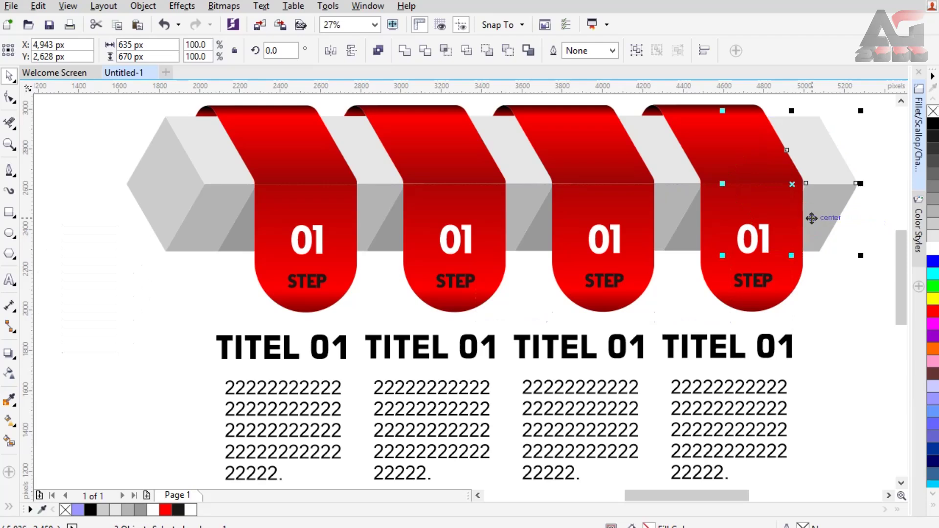
left_click(868, 328)
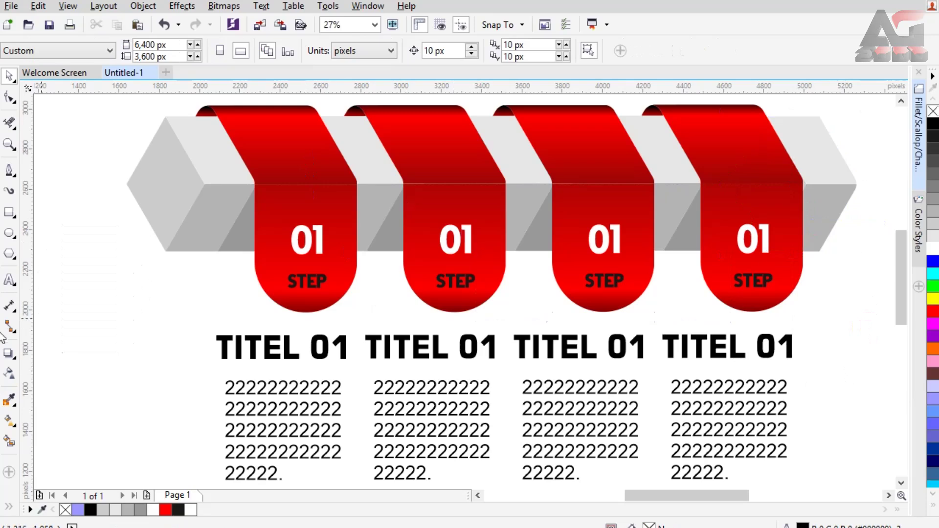
Change the step numbers on the second, third and fourth ribbons to 02, 03 and 04.
left_click(10, 280)
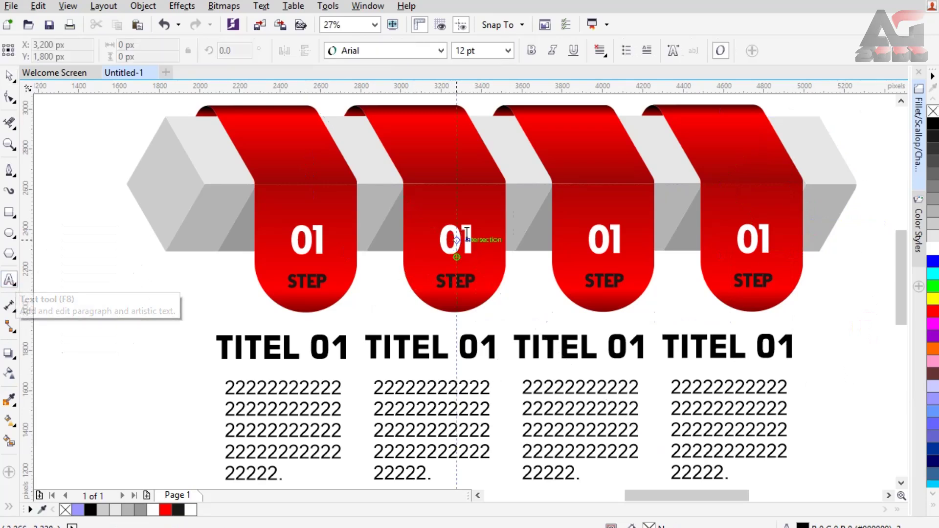
left_click(470, 236)
key("BackSpace")
type("2")
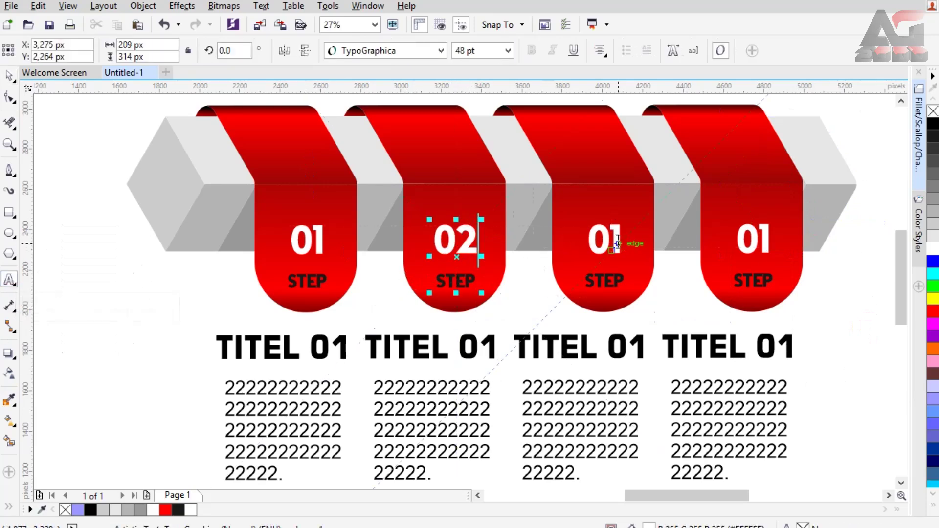
left_click(618, 243)
key("BackSpace")
type("3")
key("BackSpace")
type("4")
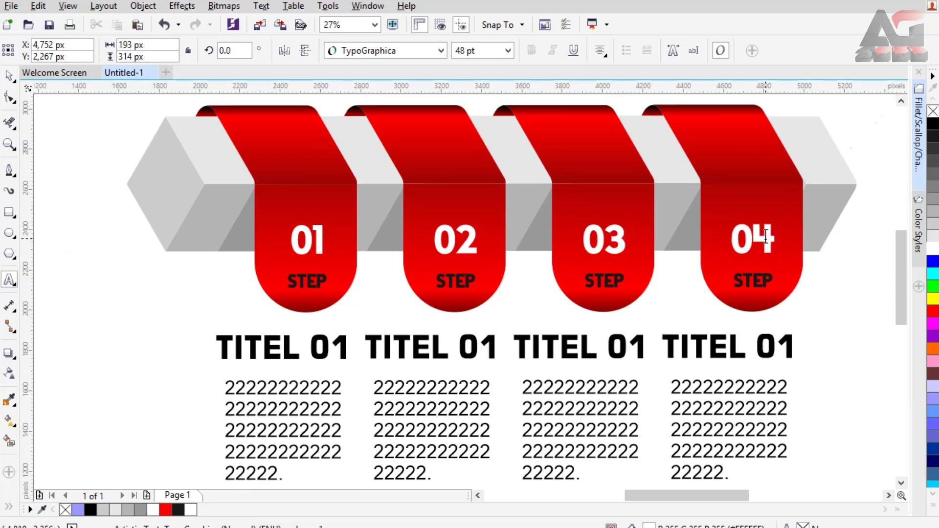
Change the headings under the second, third and fourth ribbons to "TITEL 02", "TITEL 03" and "TITEL 04".
left_click(492, 345)
key("BackSpace")
type("2")
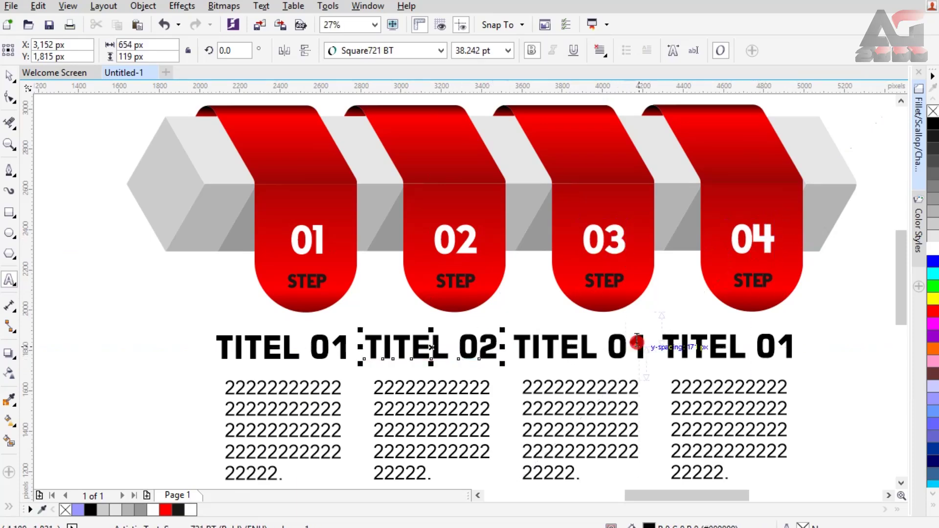
left_click(636, 341)
left_click(789, 341)
key("BackSpace")
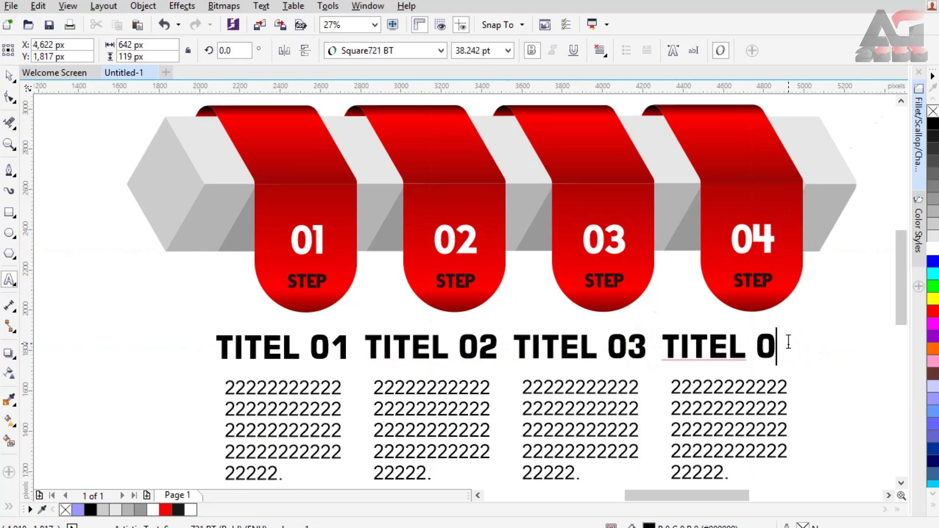
type("4")
key("Escape")
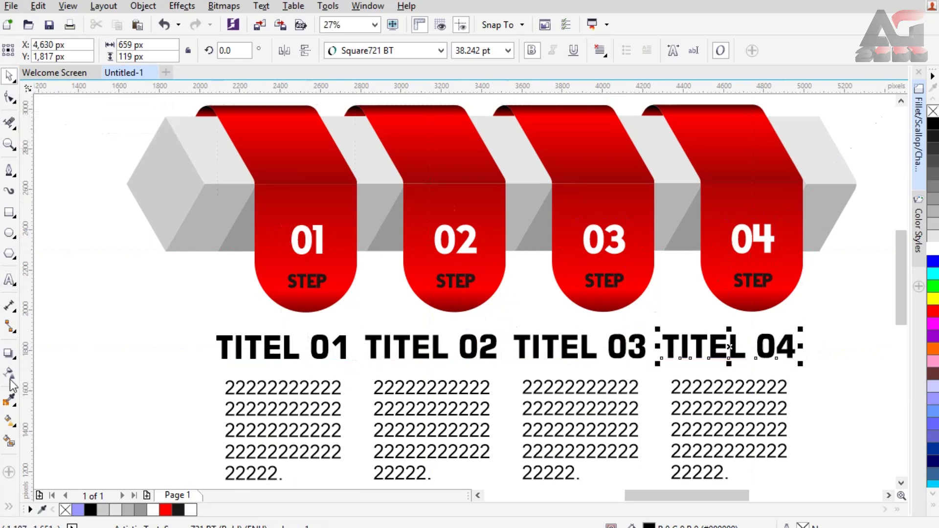
Recolour the gradient on the second ribbon's slanted upper part from cyan to blue #0040FF, keeping the black edge.
left_click(11, 423)
left_click(440, 146)
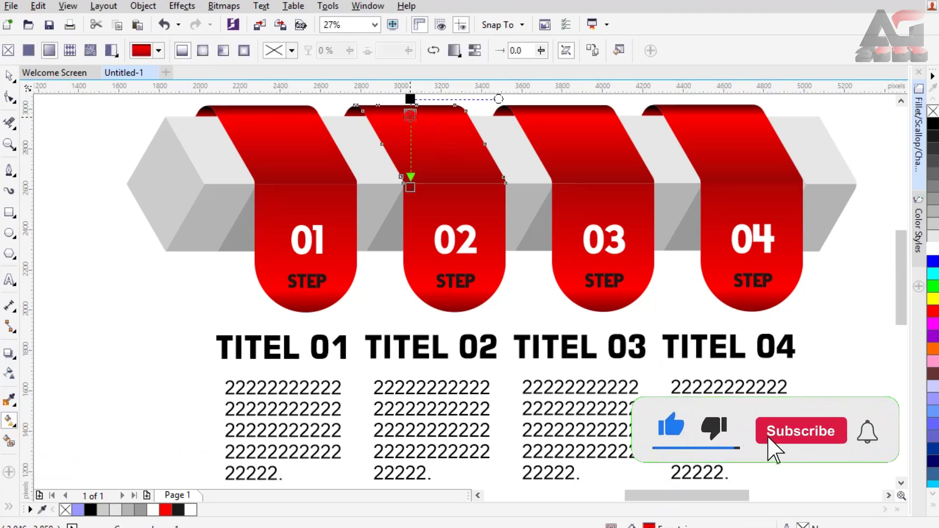
left_click(932, 273)
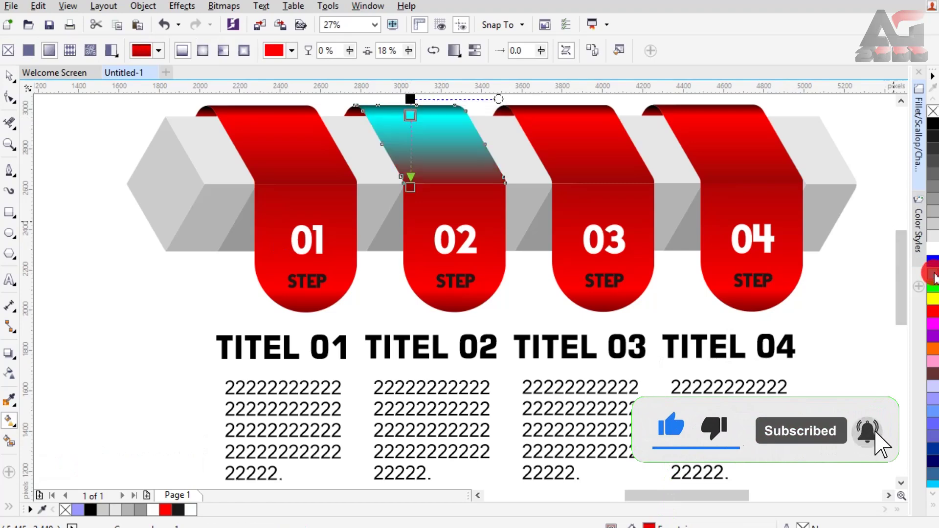
left_click(410, 186)
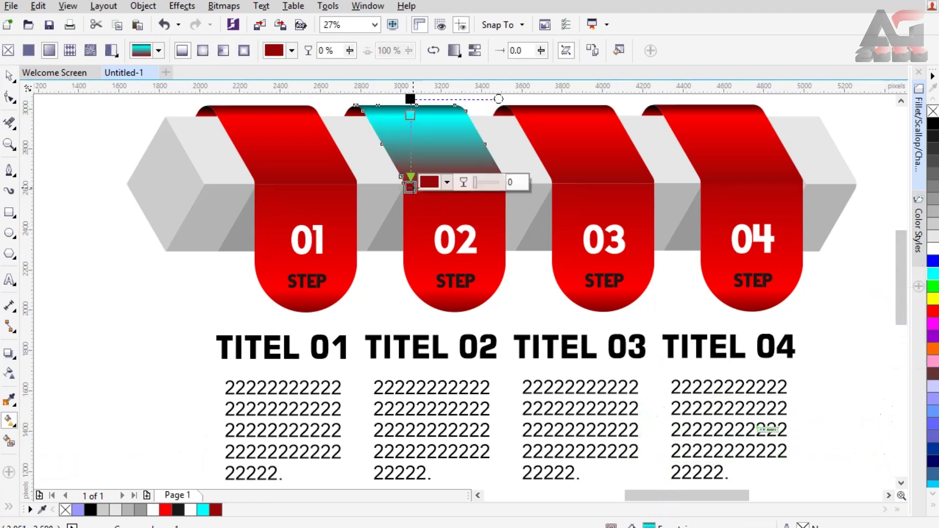
left_click(932, 261)
mouse_move(410, 187)
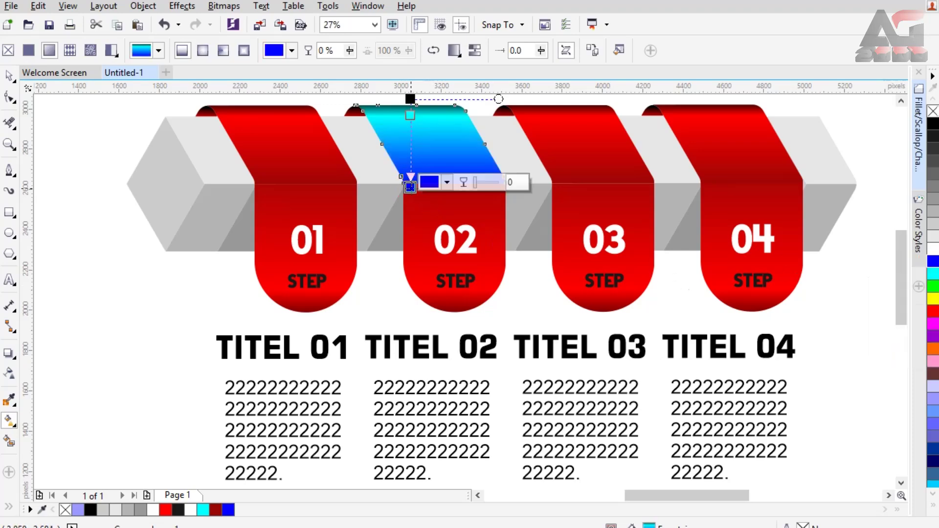
left_click(447, 182)
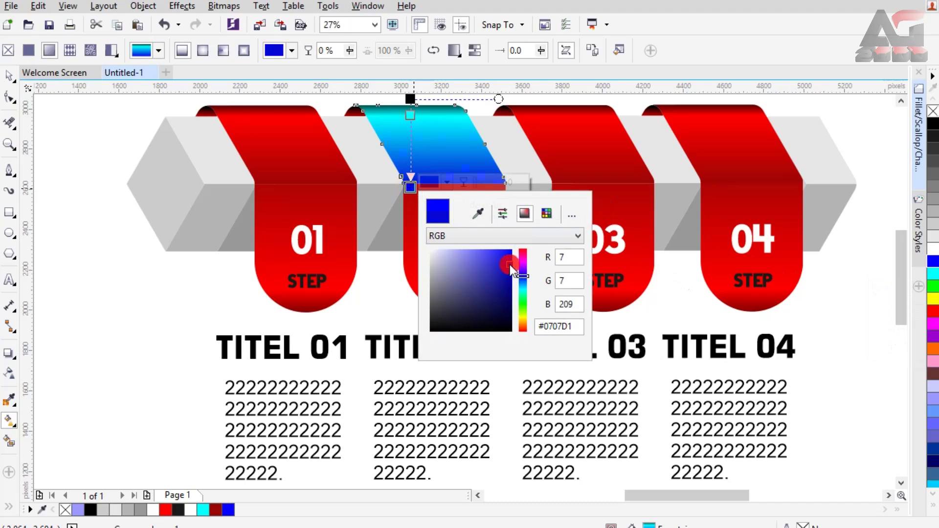
left_click_drag(523, 281, 523, 282)
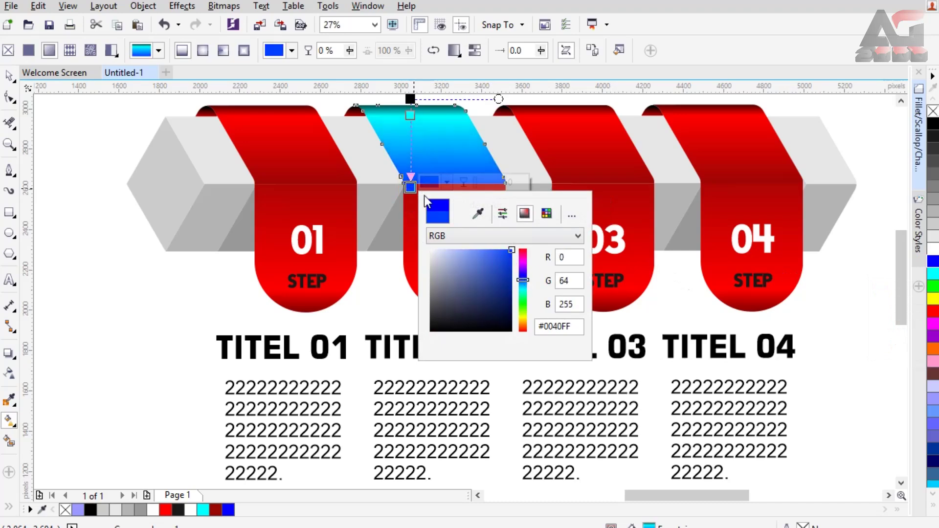
left_click(412, 210)
left_click_drag(424, 215, 431, 230)
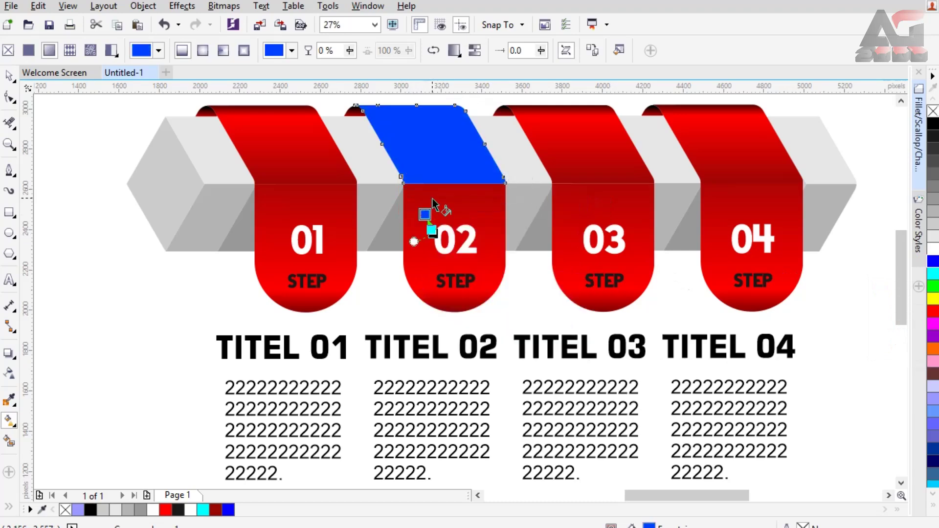
key("ctrl+z")
Copy the cyan-blue gradient onto the second ribbon's hanging part and reverse it so blue meets the fold and black the rounded end.
left_click(442, 214)
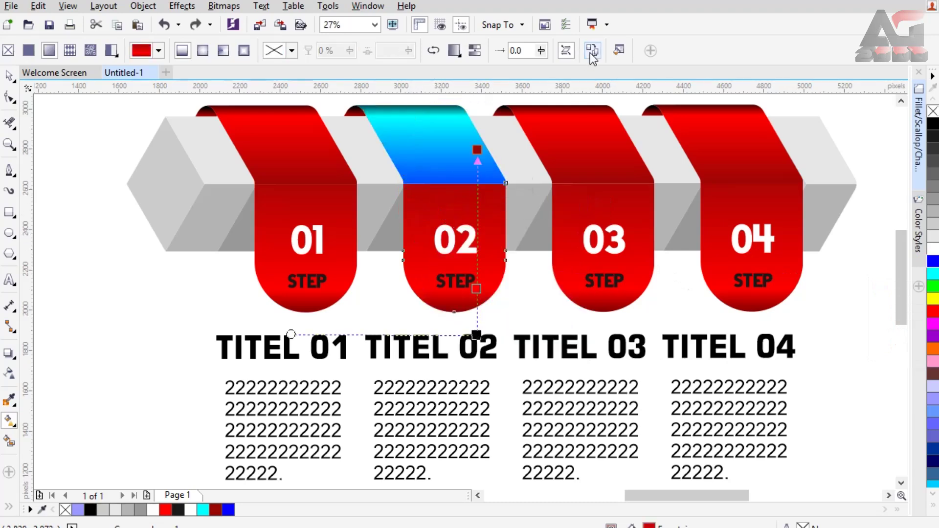
left_click(418, 129)
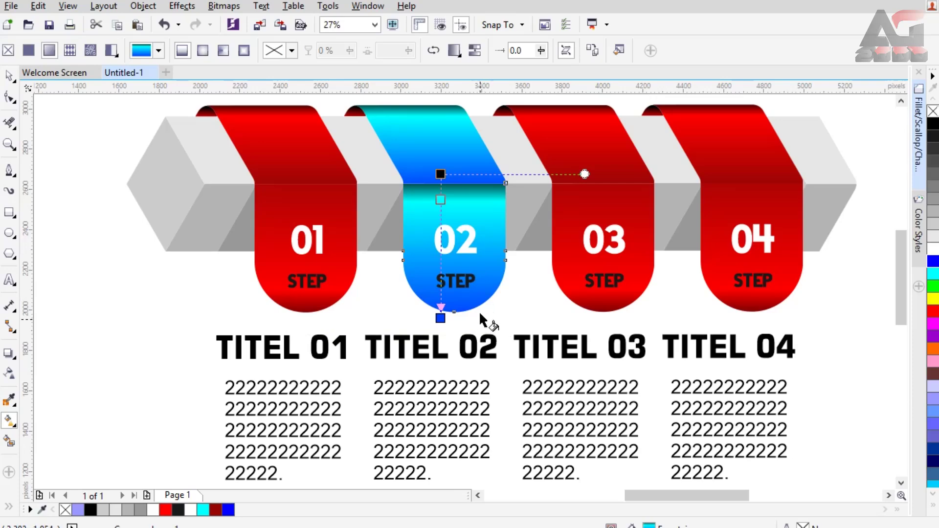
left_click_drag(479, 313, 484, 144)
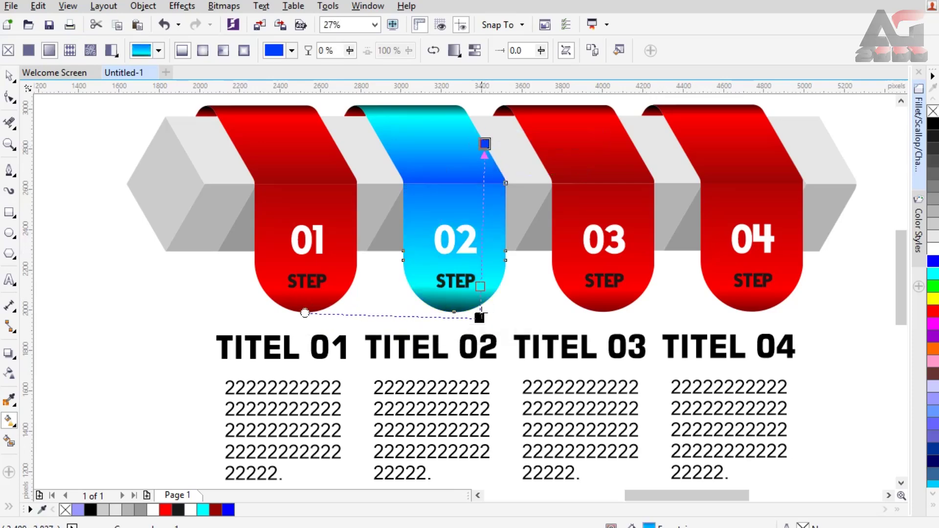
left_click_drag(480, 318, 482, 321)
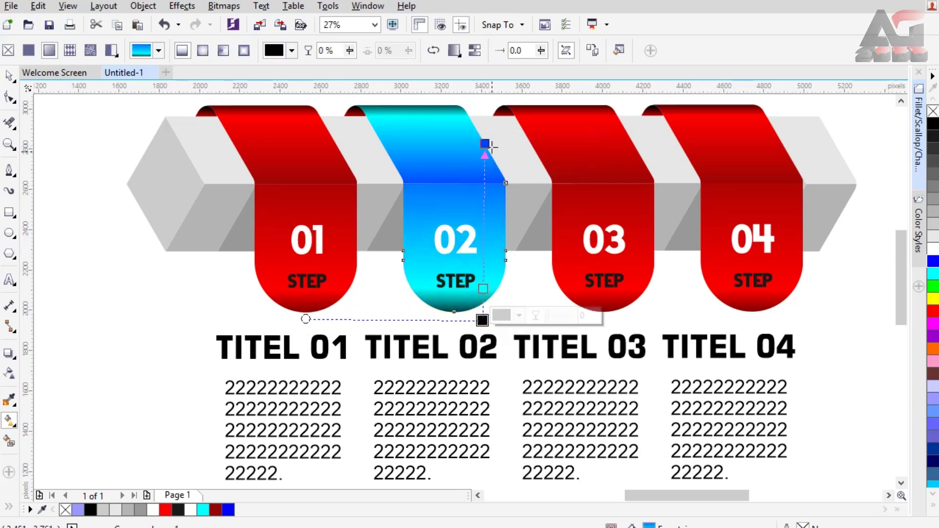
Recolour the gradient on the third ribbon's slanted upper part from yellow to orange.
left_click(586, 157)
left_click(558, 99)
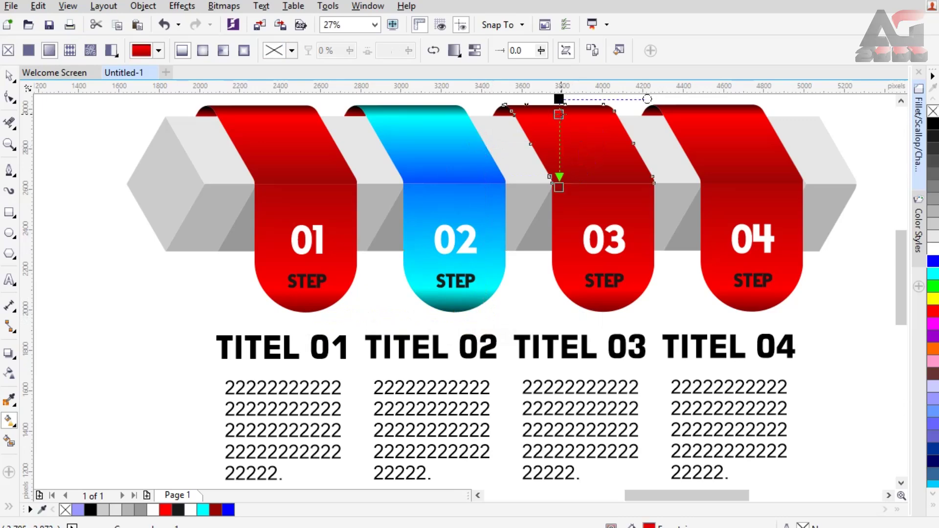
left_click(932, 298)
left_click(559, 188)
left_click(932, 298)
left_click(932, 349)
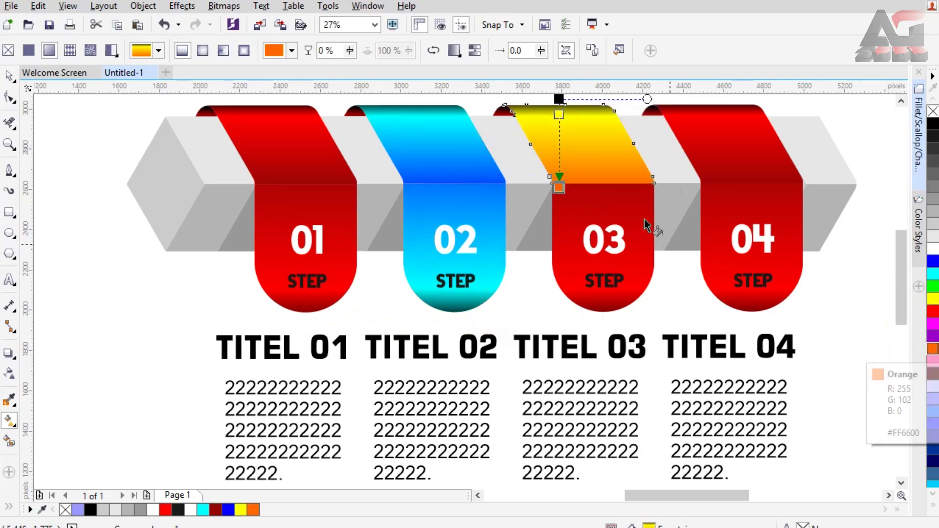
Recolour the hanging part of the third ribbon with yellow near the rounded end and orange toward the fold.
left_click(644, 215)
left_click(625, 288)
left_click(933, 298)
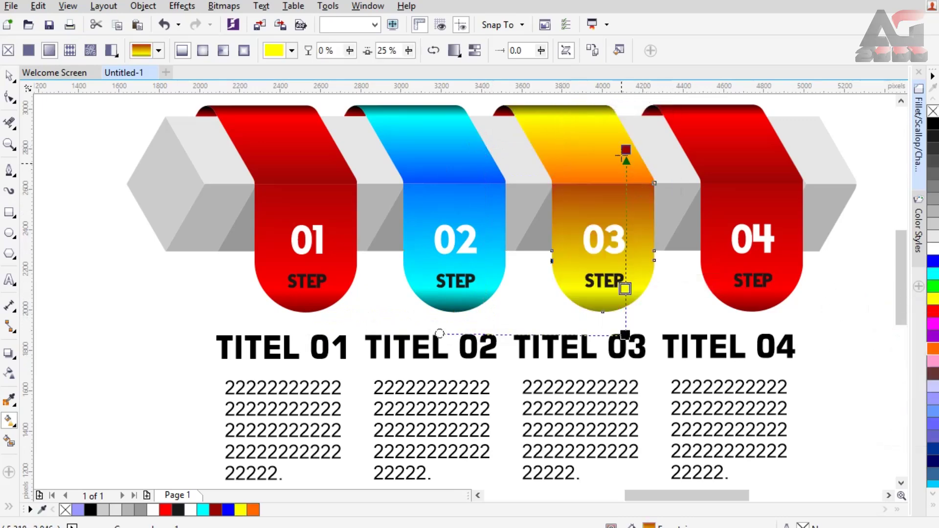
left_click(932, 348)
Recolour the gradient on the fourth ribbon's slanted upper part from magenta to purple.
left_click(738, 157)
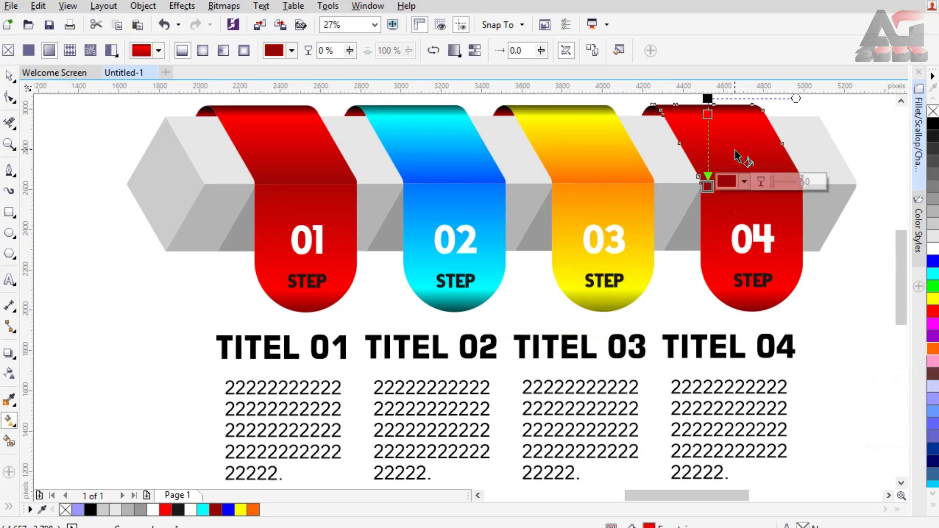
left_click(708, 98)
left_click(932, 323)
left_click(707, 187)
left_click(932, 335)
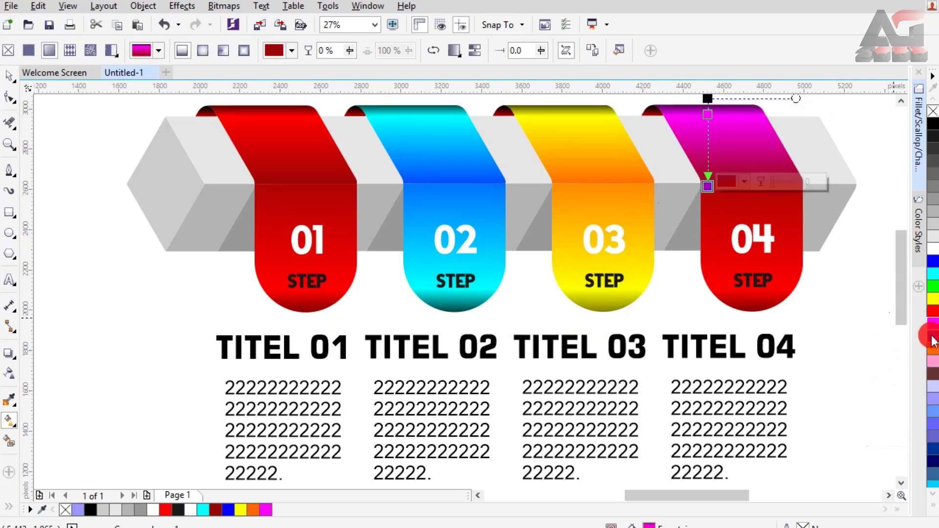
Recolour the fourth ribbon's hanging part with magenta near the rounded end and purple toward the fold, extending the gradient slightly upward.
left_click(791, 241)
left_click(773, 288)
left_click(932, 323)
left_click(774, 149)
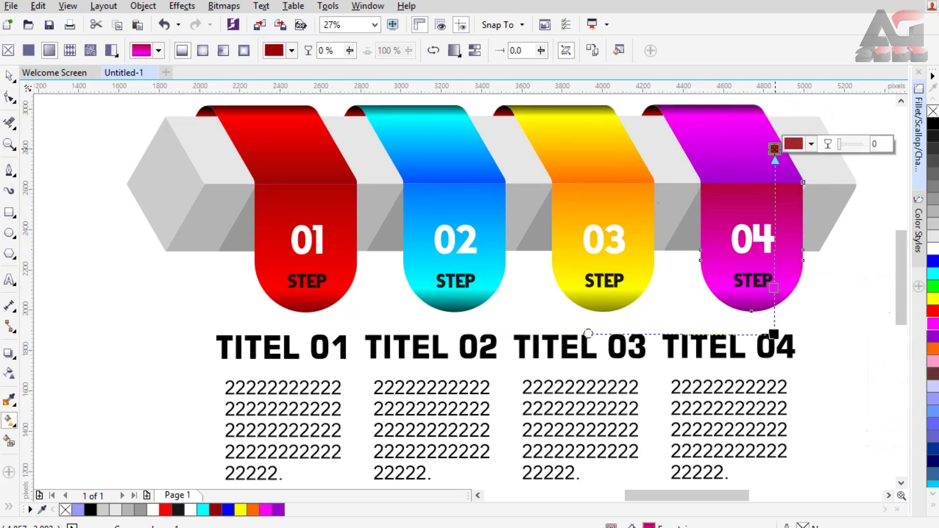
left_click(932, 336)
left_click_drag(774, 149, 773, 140)
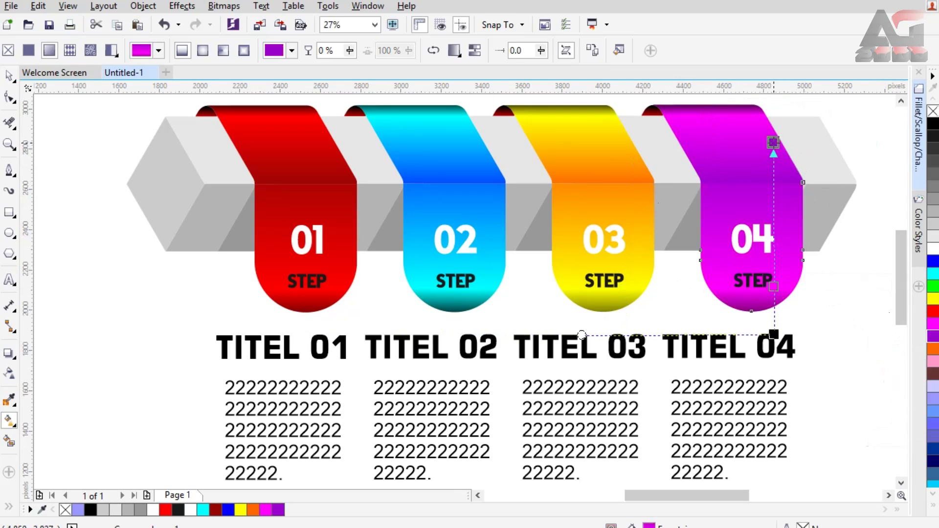
left_click(775, 332)
left_click(530, 309)
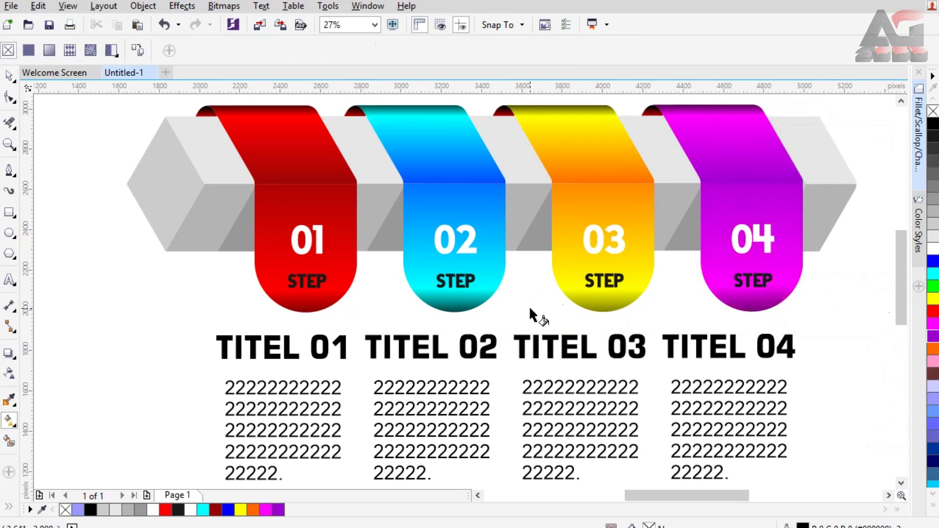
Change the red middle colour in the small curled folds behind the ribbons to yellow on the third and cyan on the second.
left_click(506, 117)
scroll(502, 104, "up", 4)
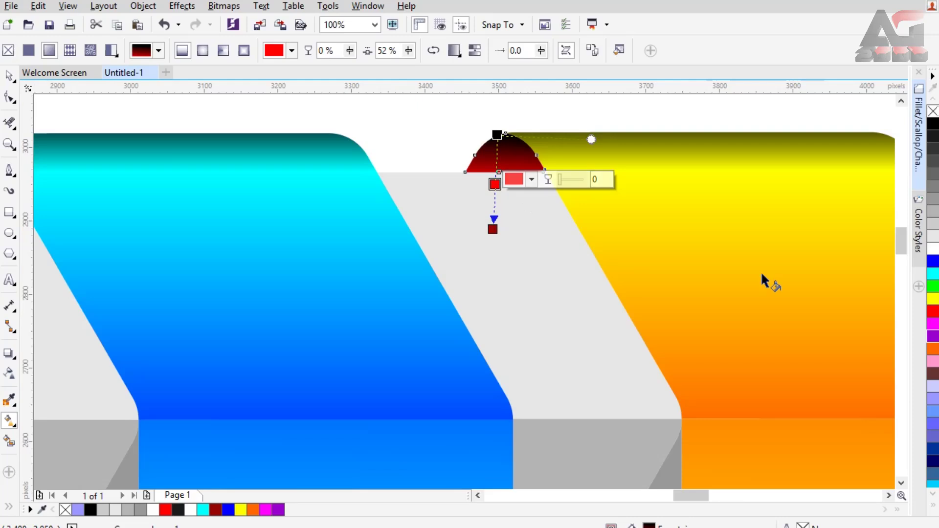
left_click(933, 299)
scroll(538, 185, "down", 2)
left_click(258, 177)
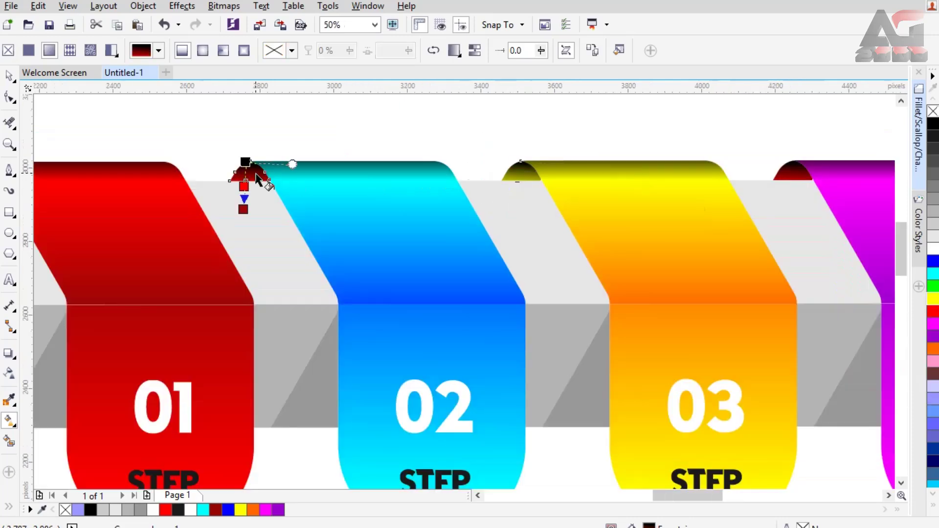
left_click(246, 185)
left_click(932, 274)
Change the red middle colour in the small curled fold behind the fourth ribbon to magenta and leave the fill tool.
left_click(791, 173)
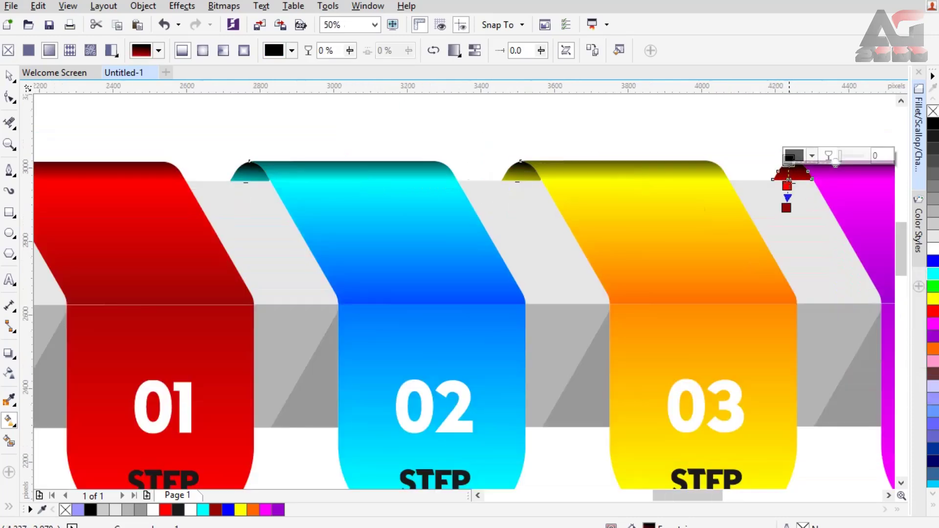
left_click(787, 184)
left_click(932, 323)
scroll(360, 111, "down", 2)
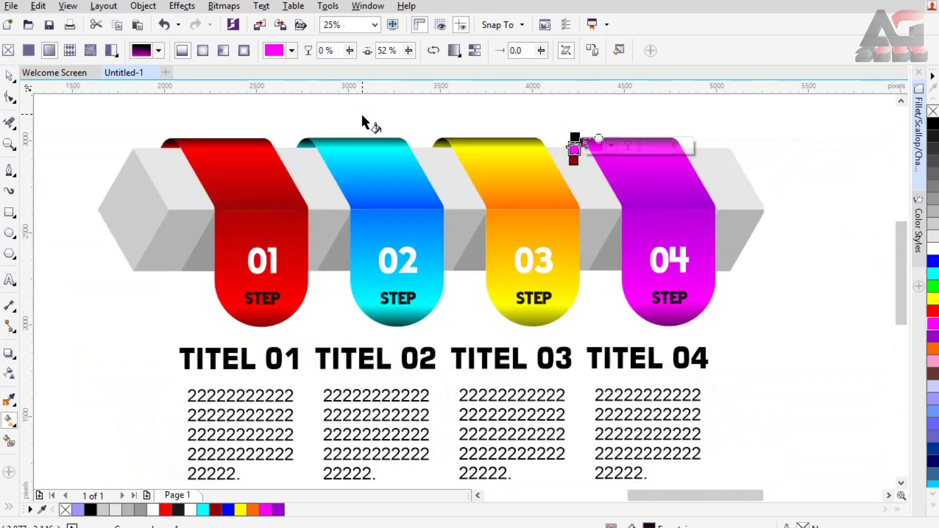
left_click_drag(901, 246, 903, 251)
left_click_drag(695, 495, 689, 495)
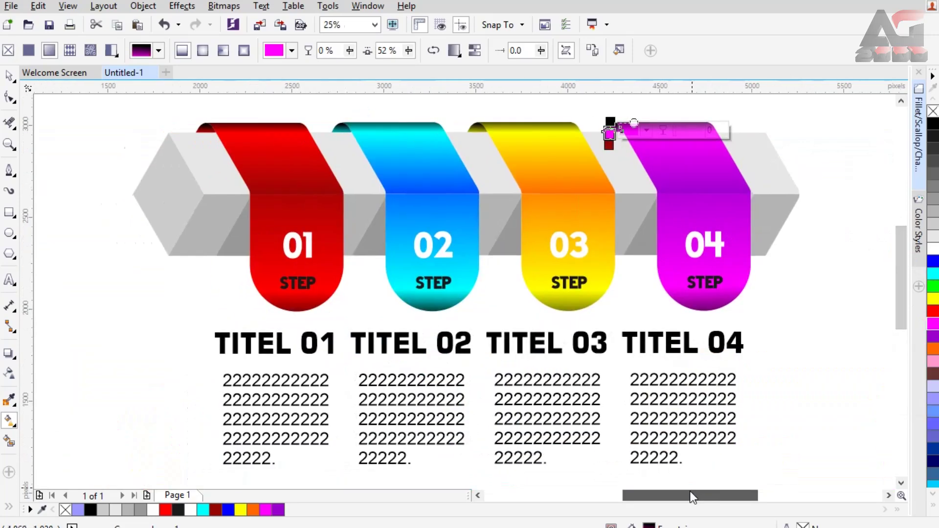
key("space")
left_click(128, 239)
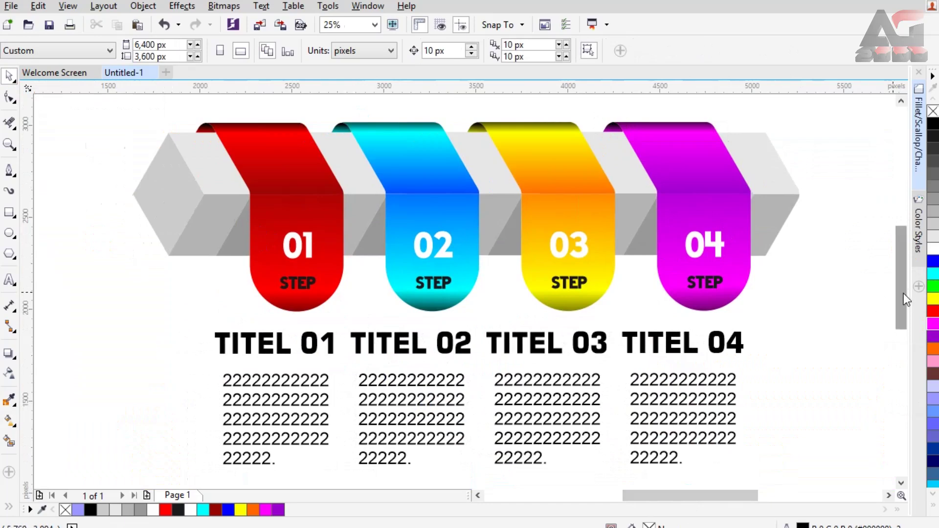
Add the title text "INFOGRAPHICS" in the empty space above the bar.
left_click_drag(902, 296, 902, 260)
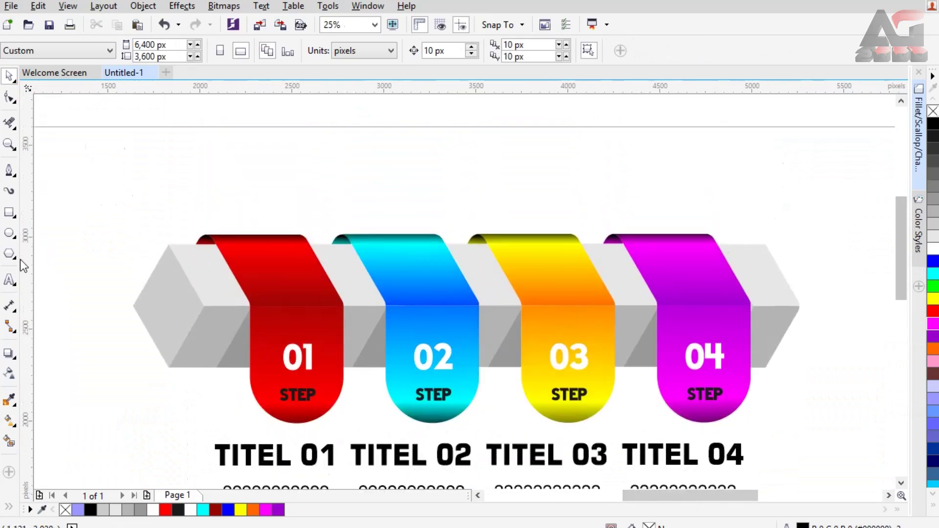
left_click(10, 279)
left_click(358, 167)
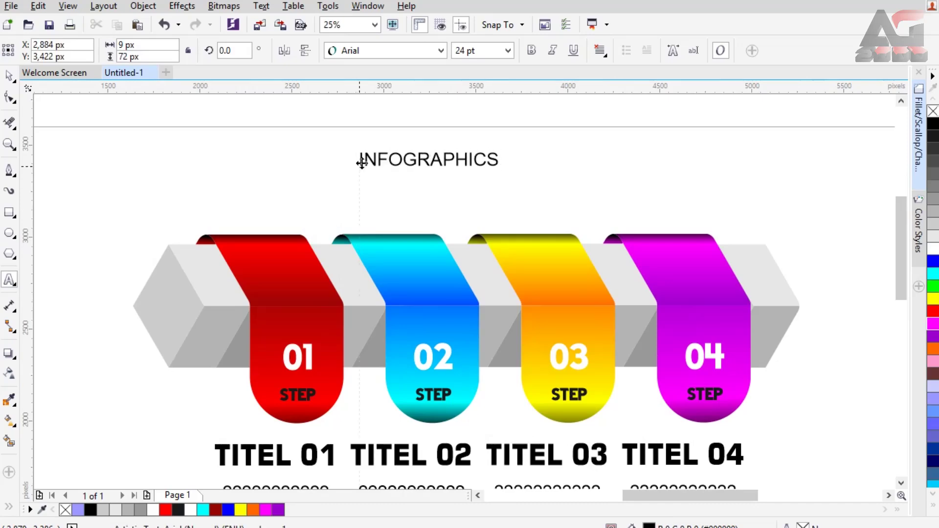
type("INFOGRAPHICS")
left_click(9, 75)
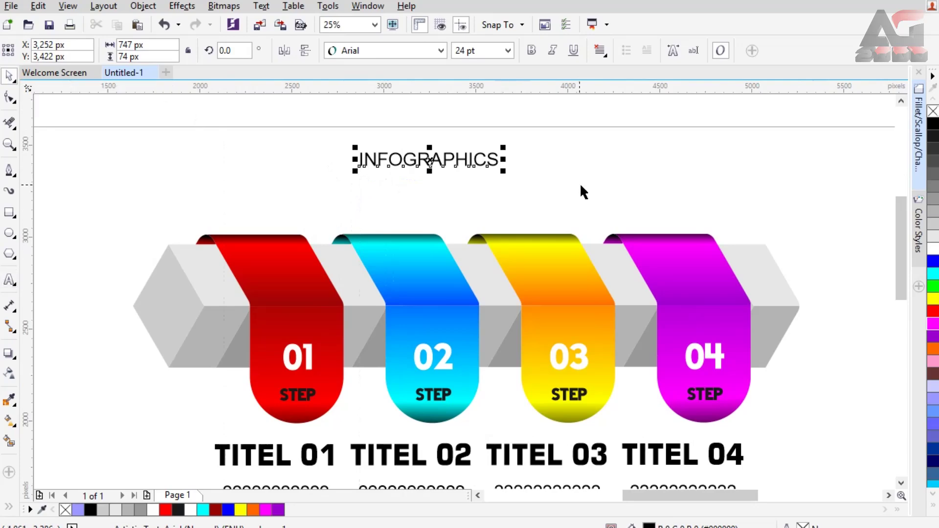
Enlarge the title to about 39.8 pt in bold Square721 BT and centre it above the bar.
left_click_drag(503, 172, 596, 195)
left_click(437, 50)
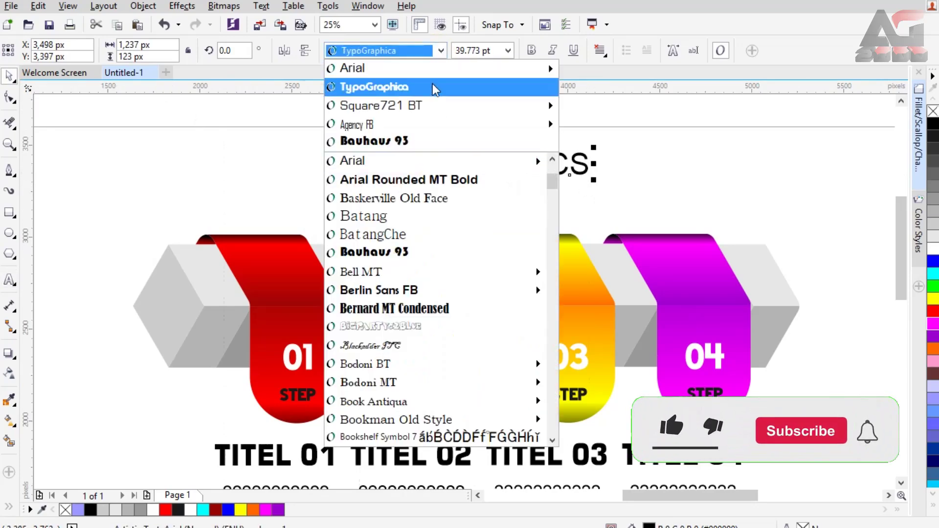
mouse_move(489, 106)
left_click(680, 160)
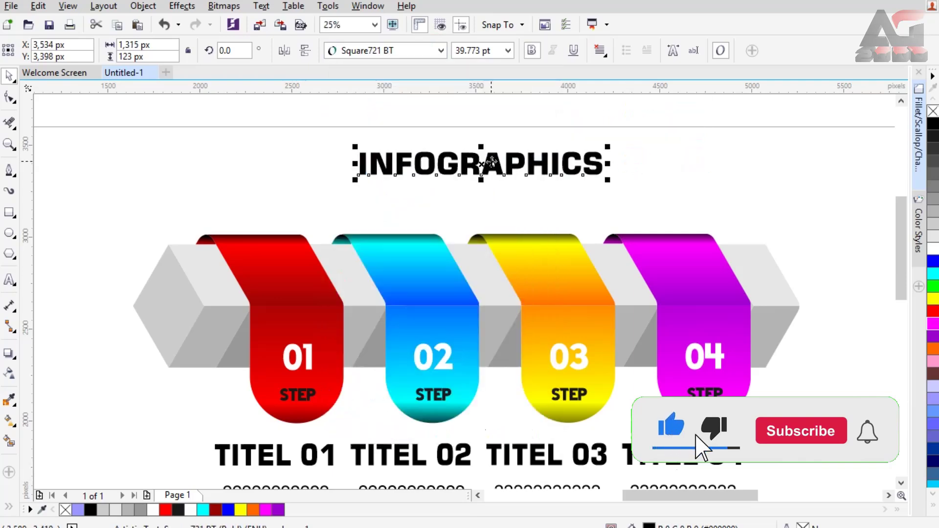
mouse_move(496, 160)
left_mouse_down()
mouse_move(477, 167)
mouse_move(490, 166)
left_mouse_up()
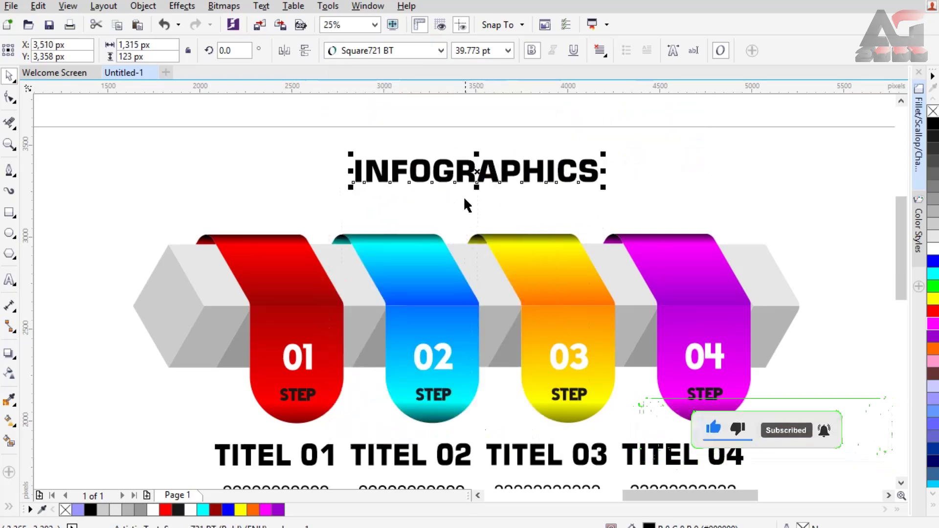
left_click(574, 193)
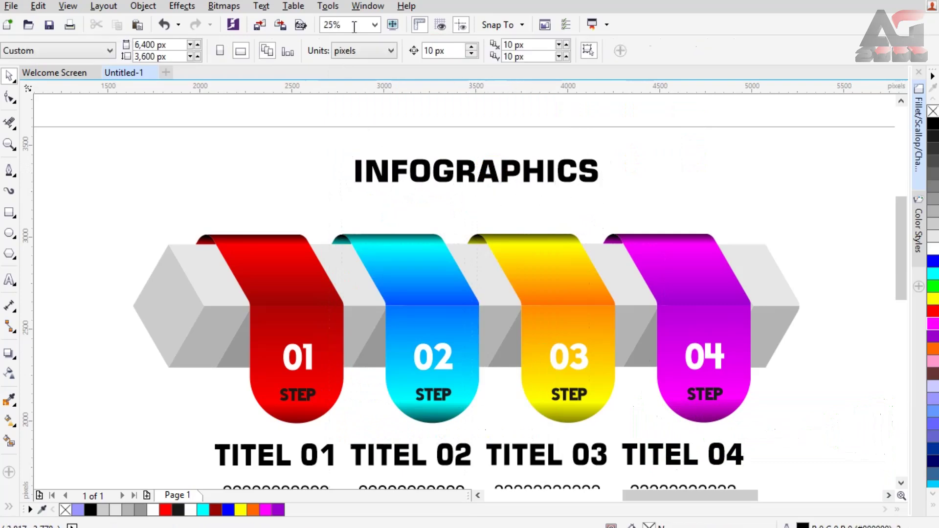
left_click(374, 24)
left_click(366, 37)
left_click(845, 367)
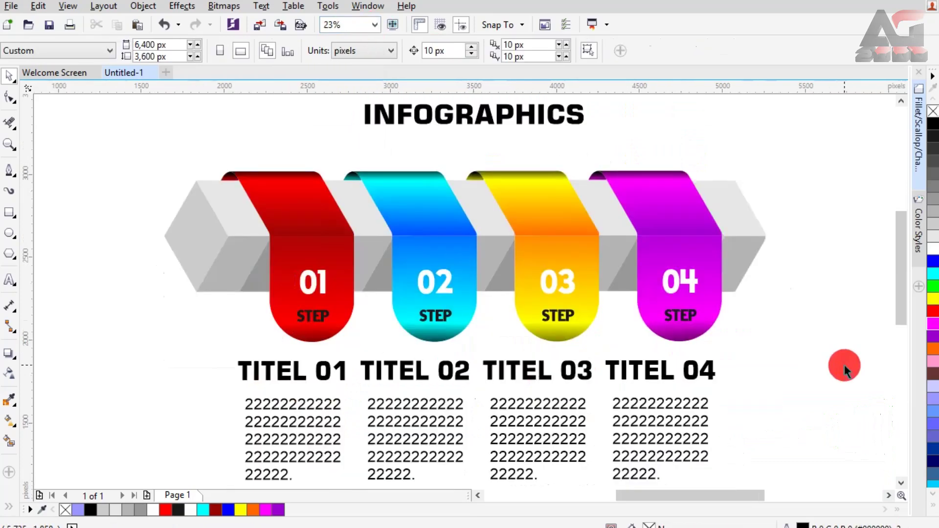